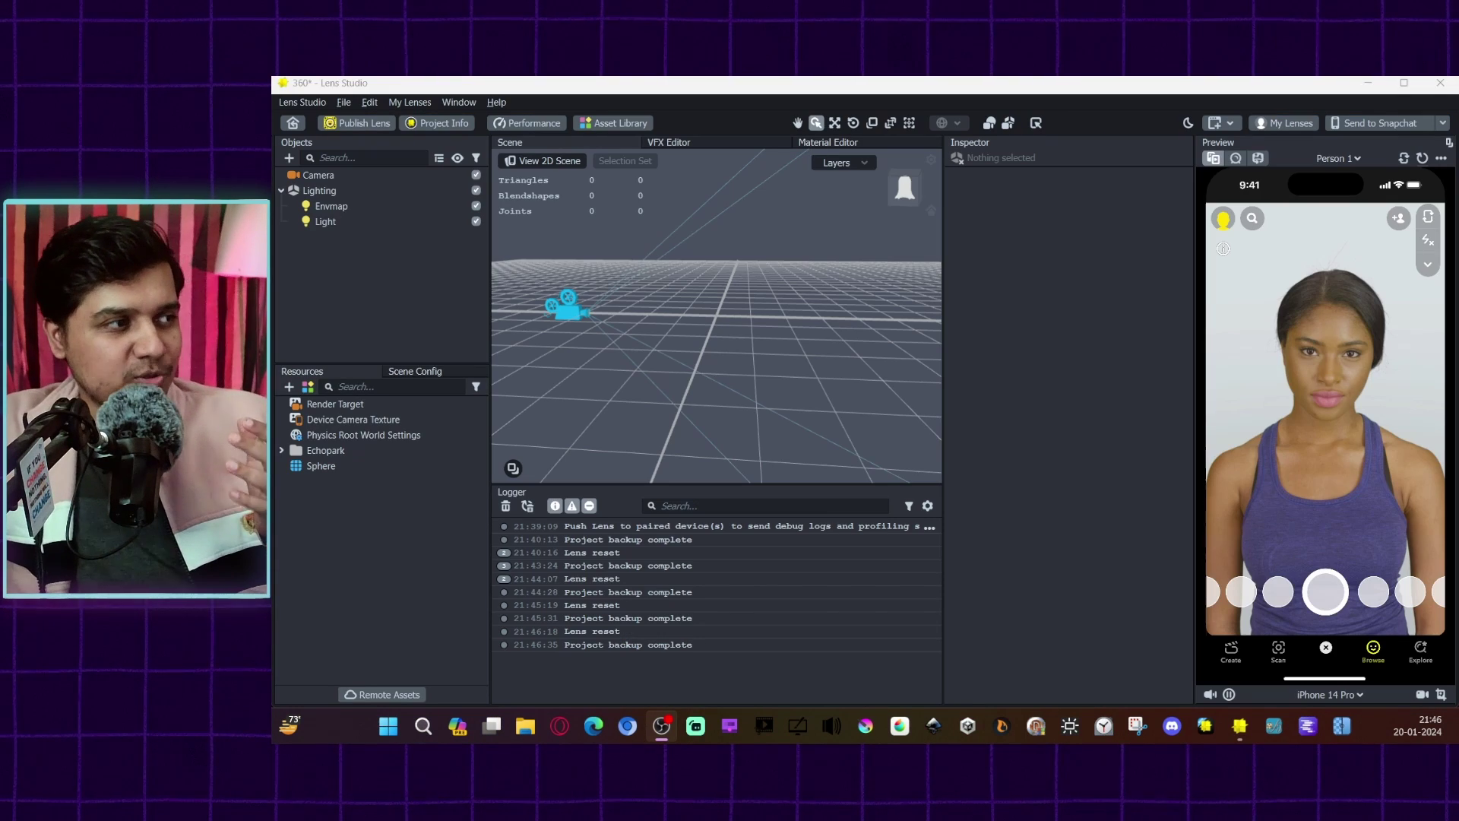
# - Add a Sphere mesh object to the scene from the Objects panel
pyautogui.click(288, 157)
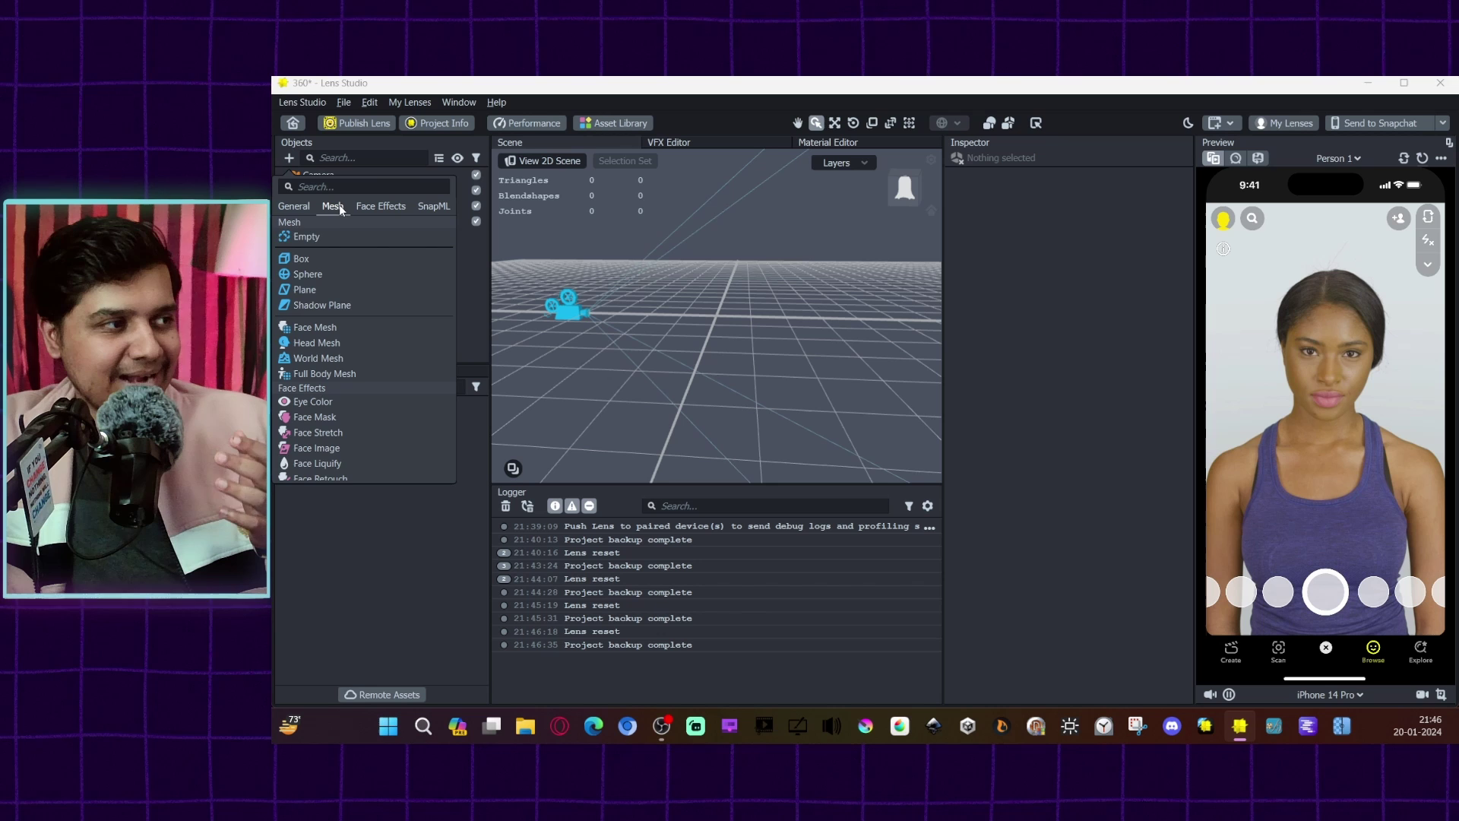
pyautogui.click(309, 275)
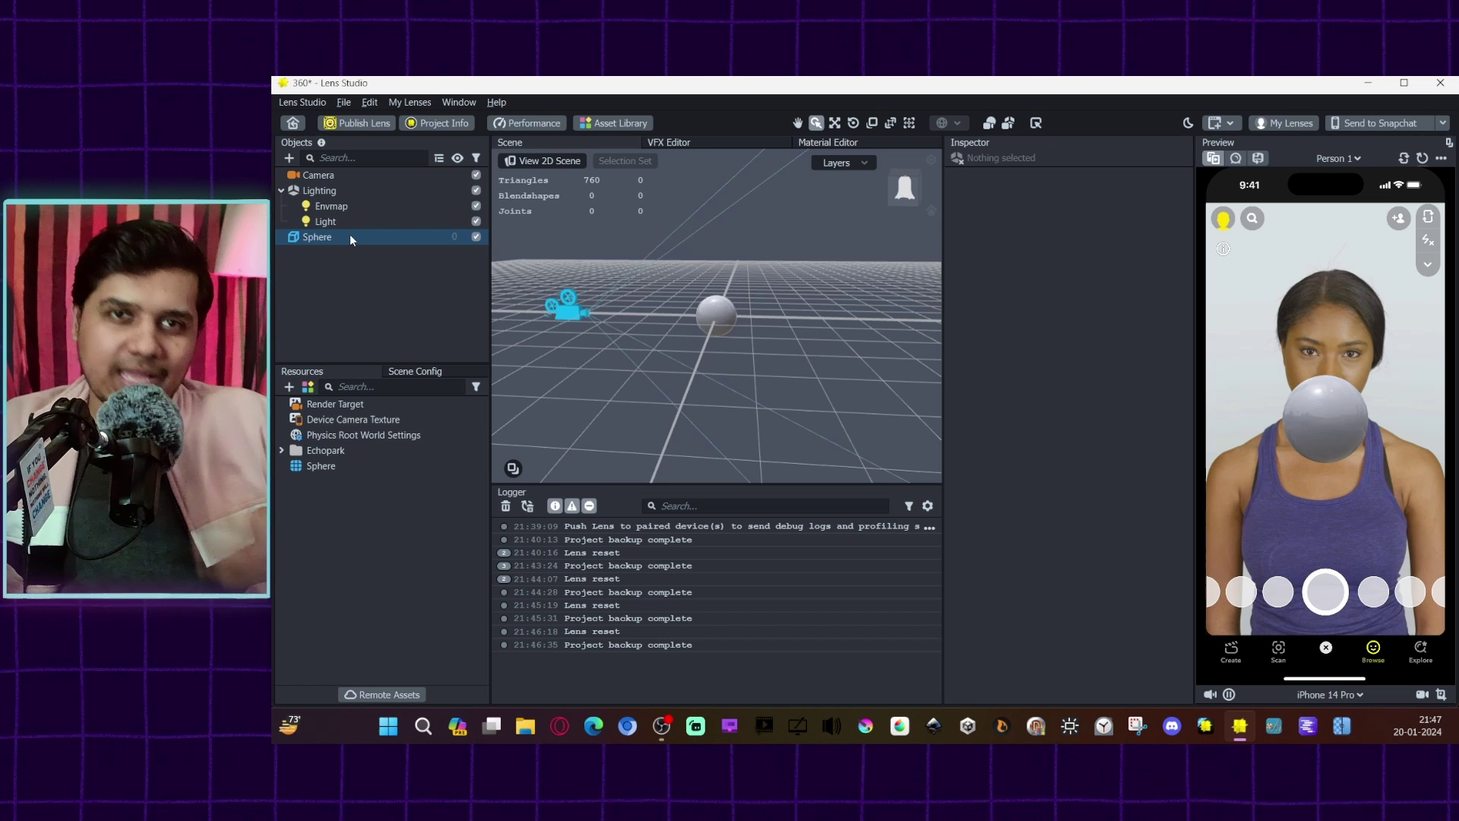
# - Import the Unsplash panorama image into Resources, then reopen the add list for an Unlit material
pyautogui.click(290, 387)
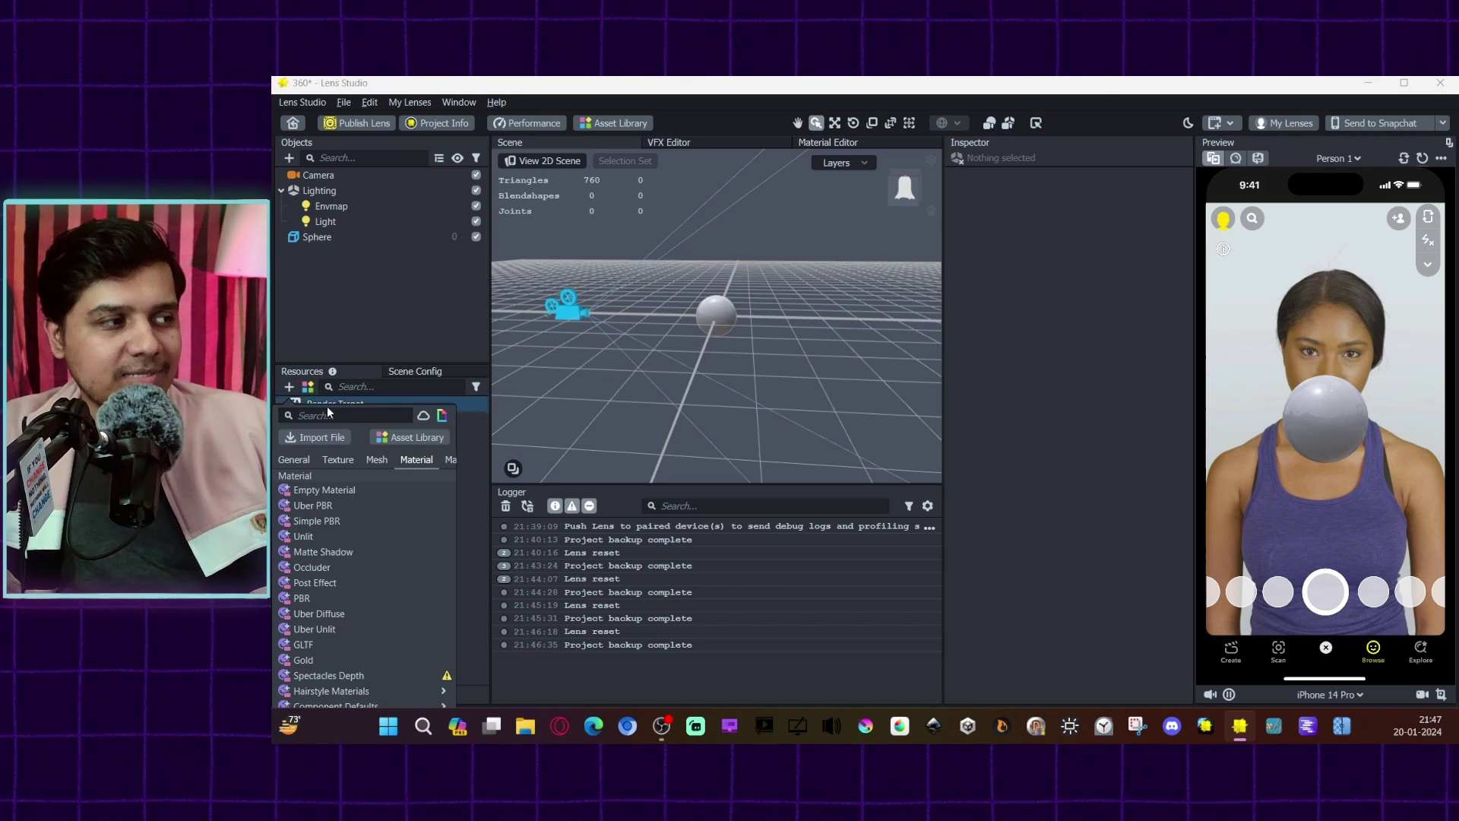
pyautogui.click(349, 437)
pyautogui.doubleClick(530, 267)
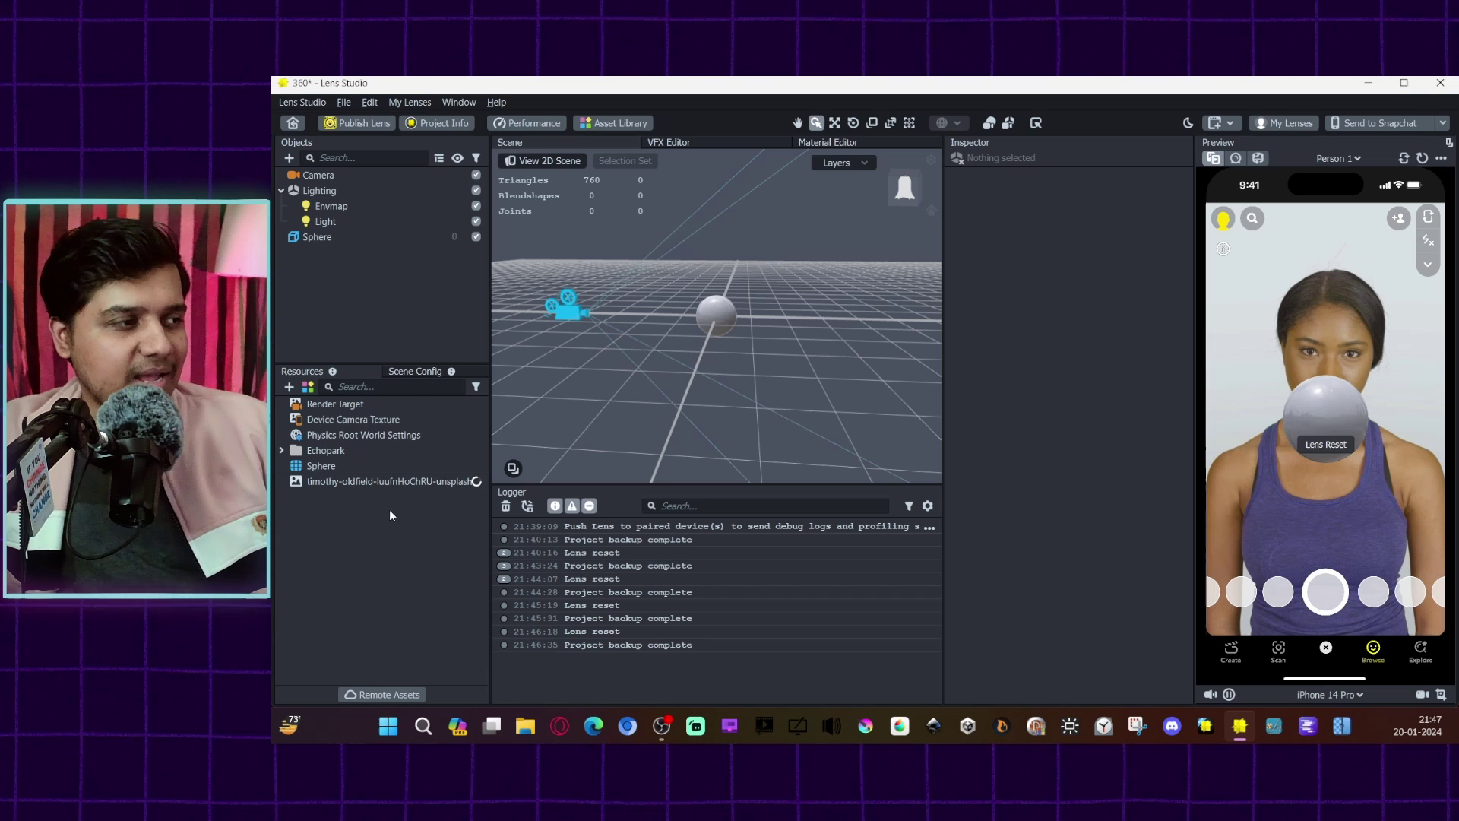
pyautogui.click(290, 387)
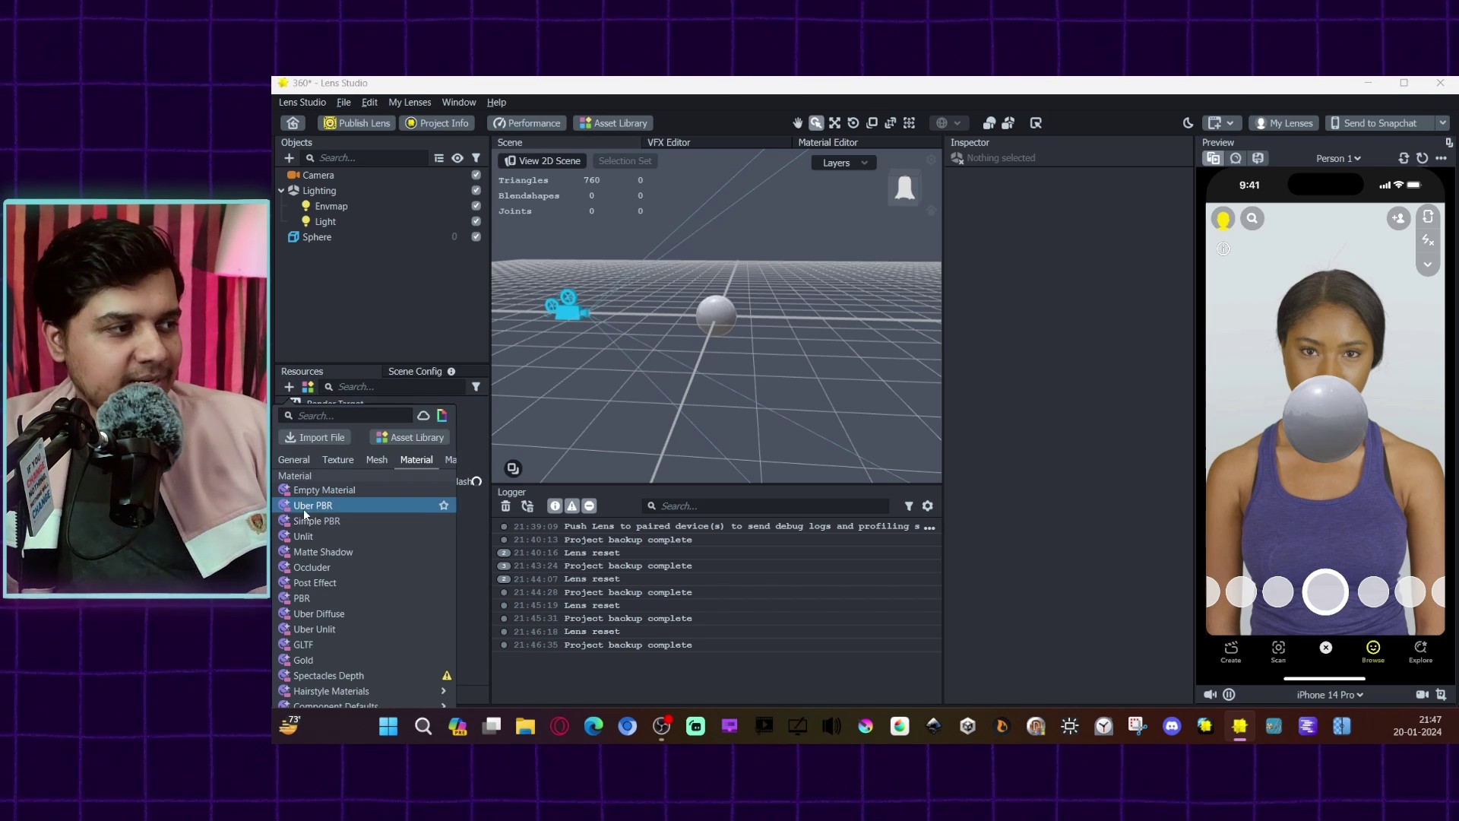
pyautogui.press('Escape')
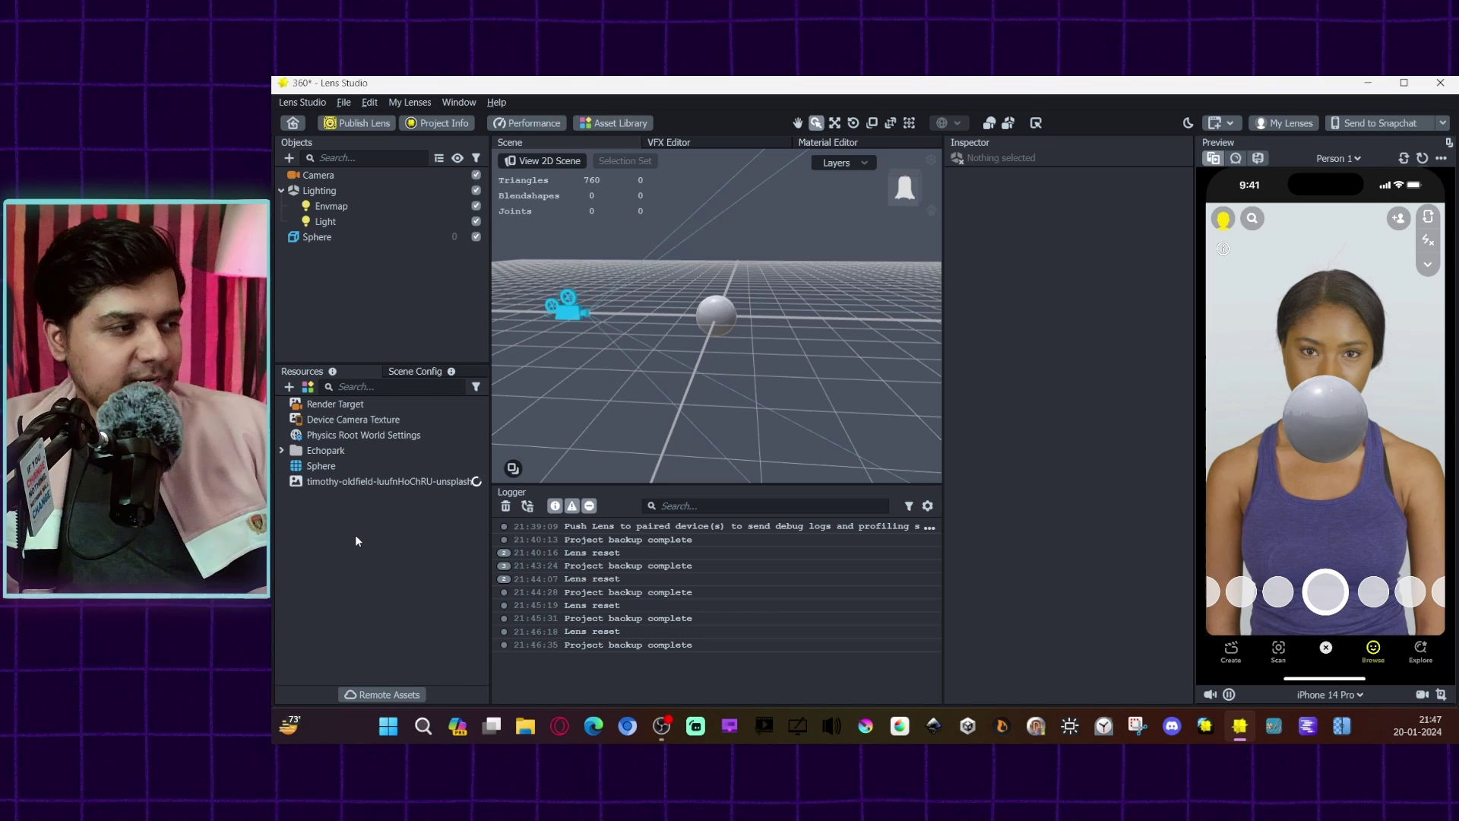
# - Assign the Unlit material to the Sphere and set the panorama image as its Base Texture
pyautogui.click(322, 239)
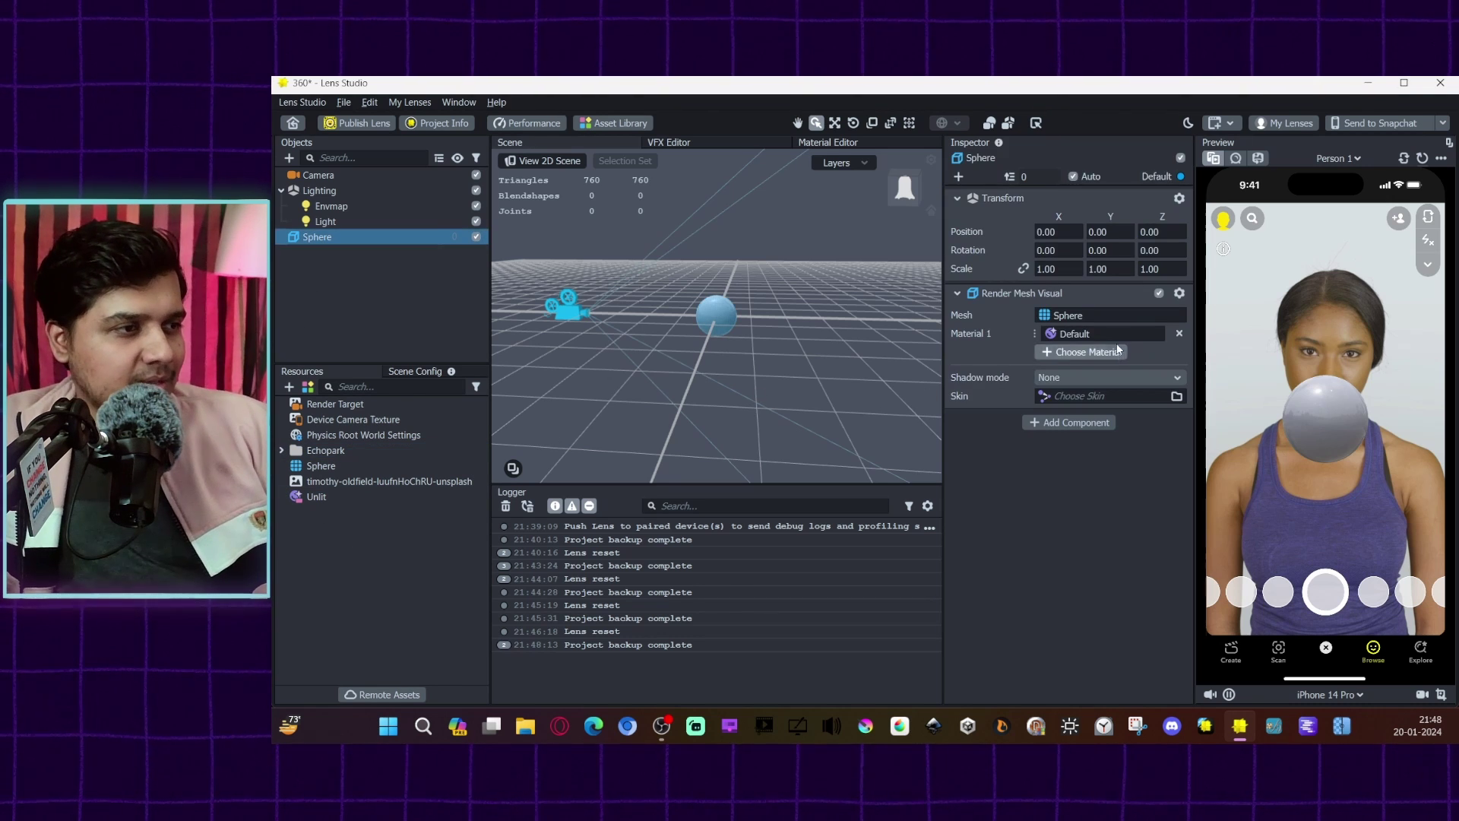
pyautogui.moveTo(316, 497); pyautogui.dragTo(1066, 334)
pyautogui.click(364, 502)
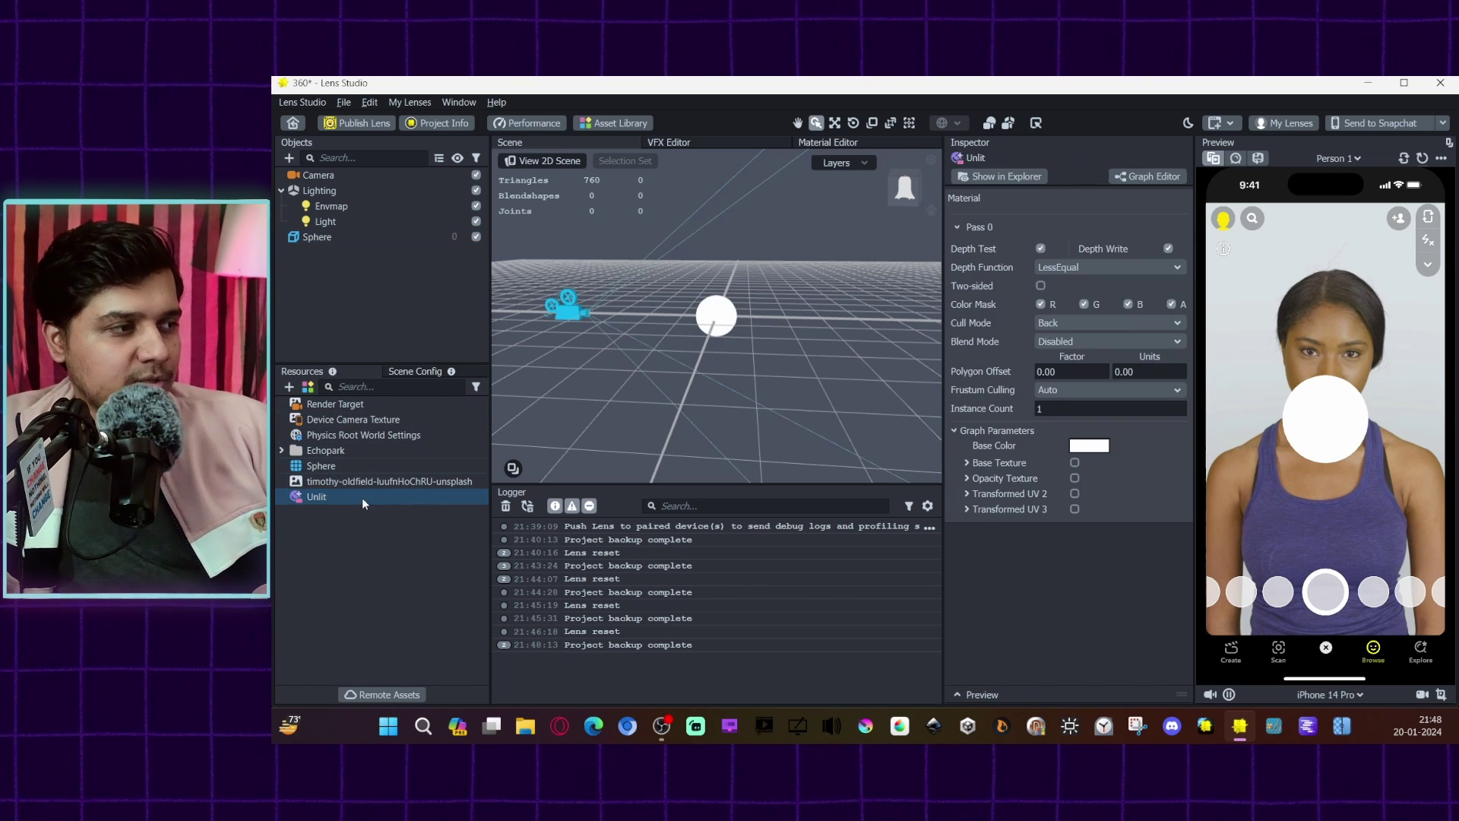
pyautogui.click(1074, 462)
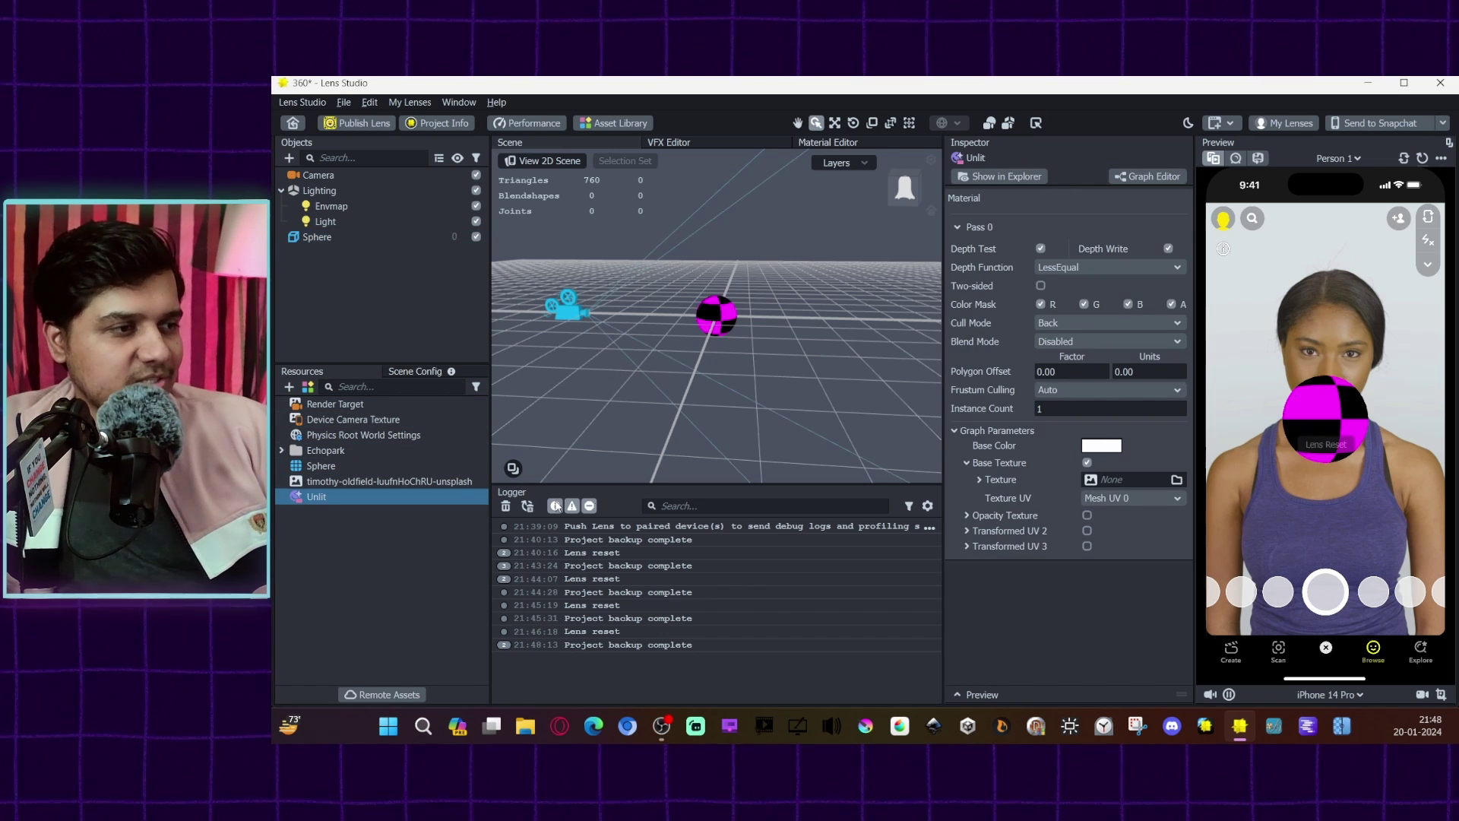
pyautogui.moveTo(403, 482); pyautogui.dragTo(1125, 480)
pyautogui.scroll(2, 690, 272)
pyautogui.scroll(5, 690, 274)
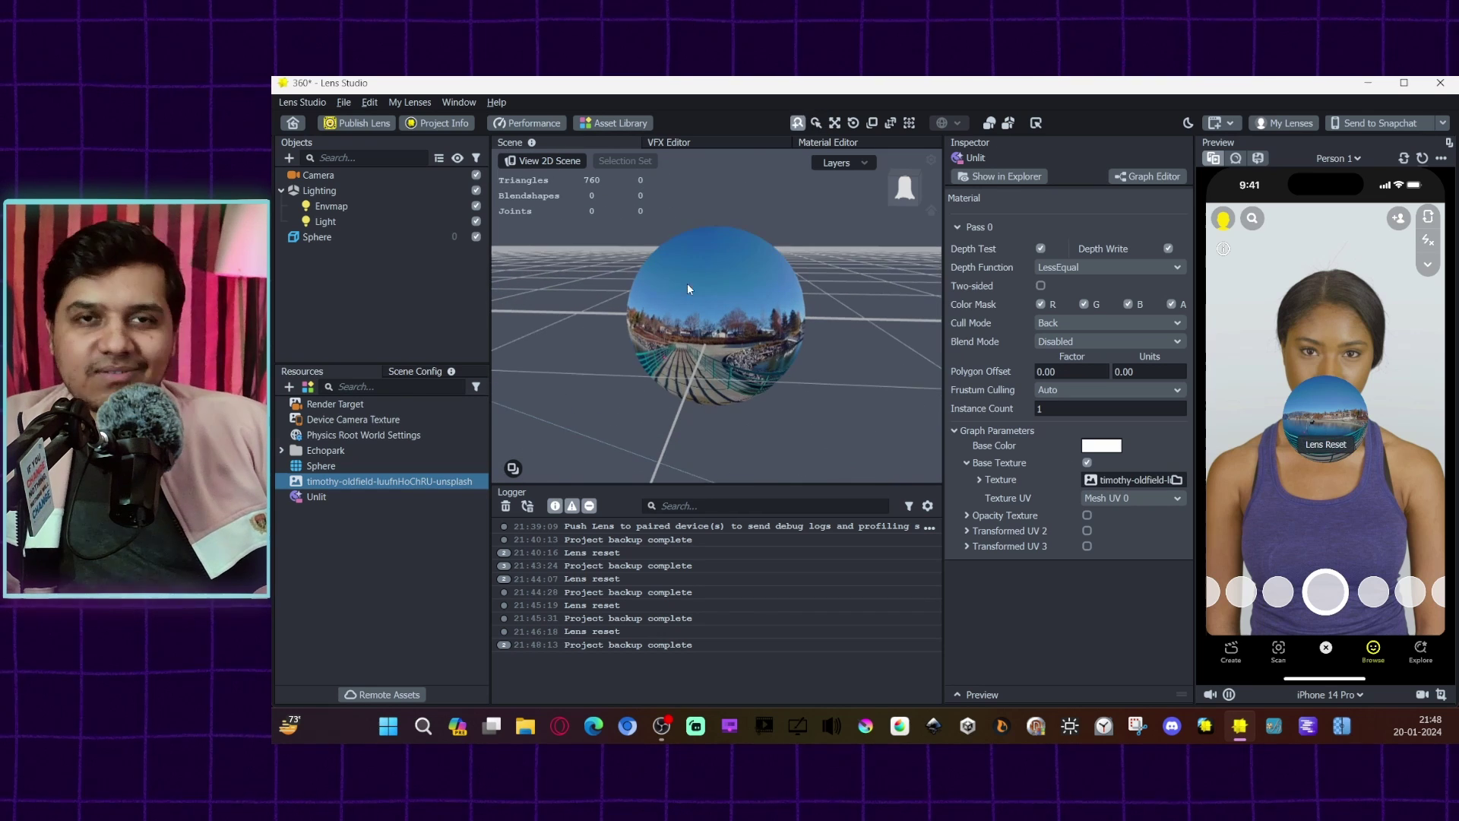
pyautogui.keyDown('alt'); pyautogui.moveTo(688, 282); pyautogui.dragTo(734, 307); pyautogui.keyUp('alt')
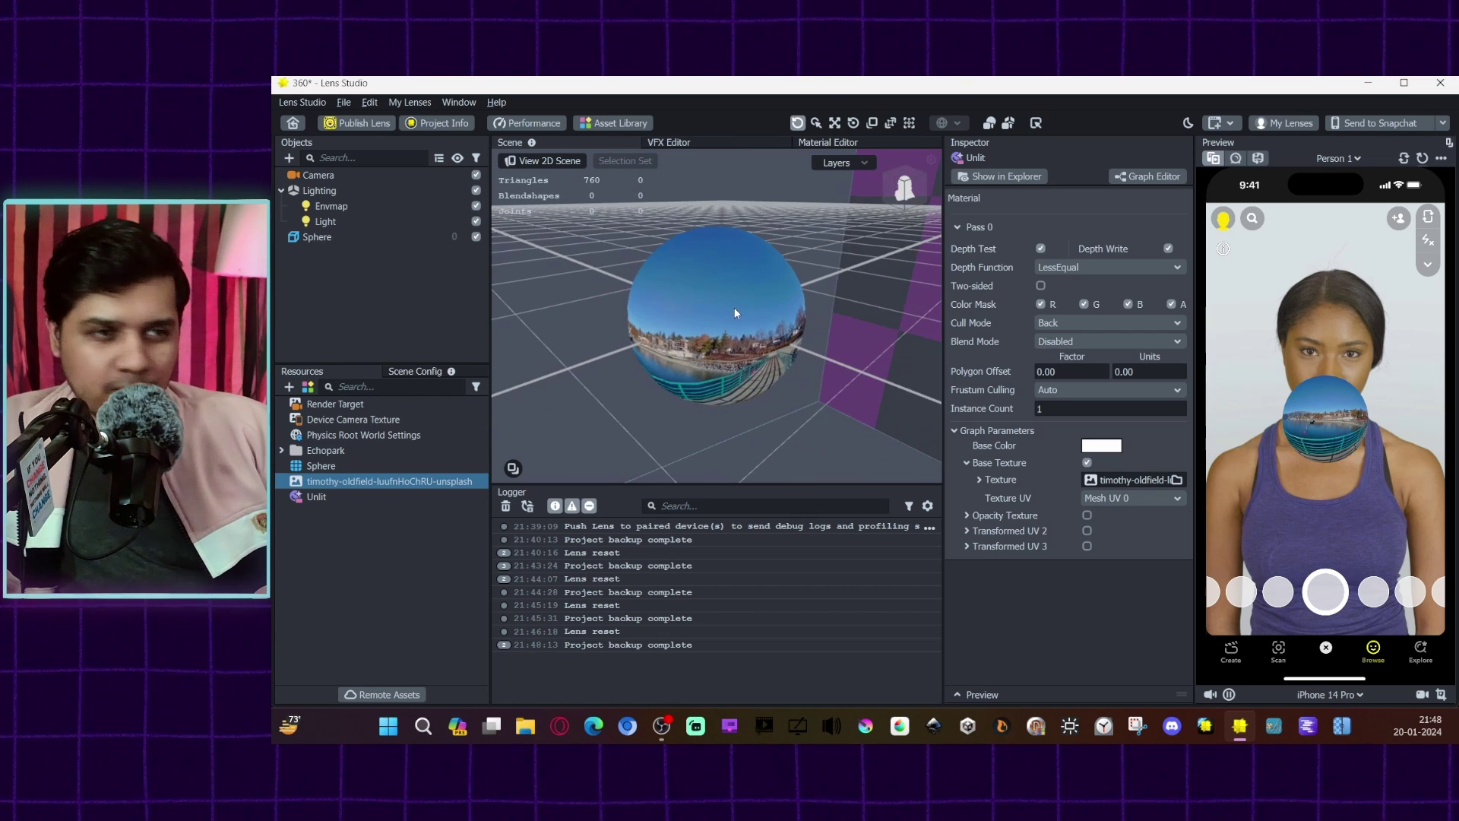
# - Scale the Sphere uniformly to 100 on X, Y and Z and frame it in view
pyautogui.click(343, 242)
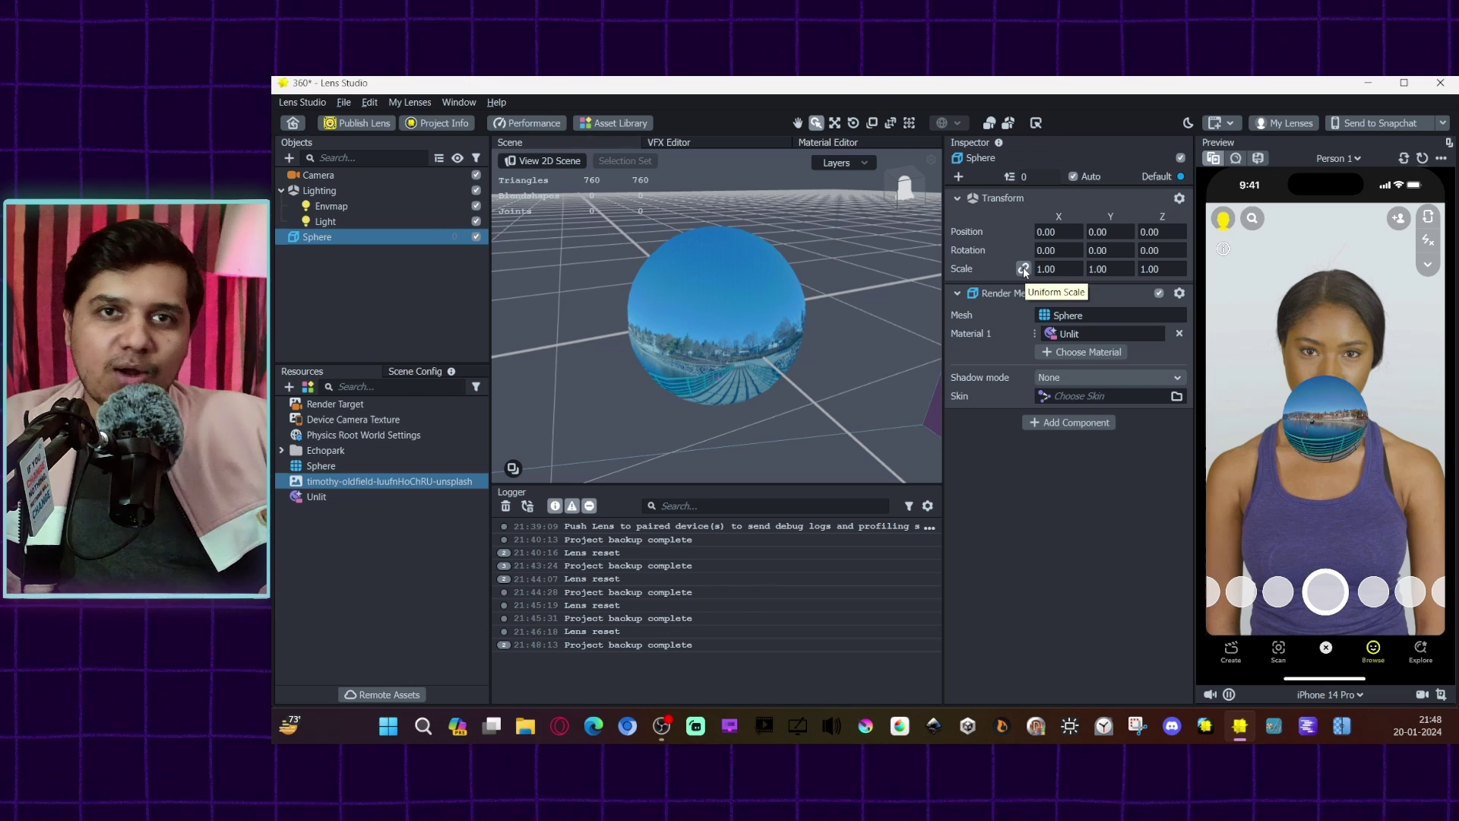
pyautogui.scroll(-3, 879, 311)
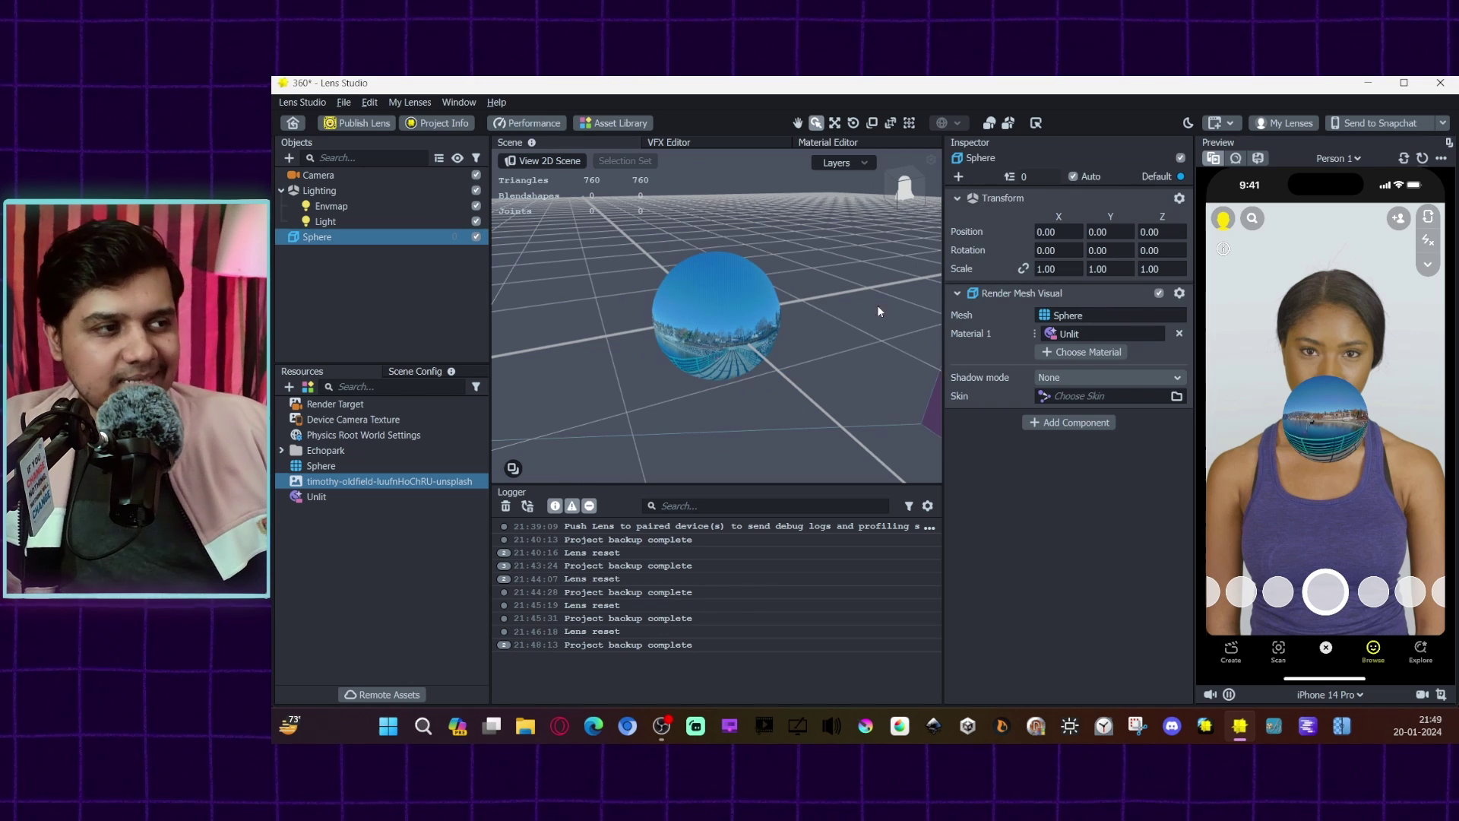
pyautogui.click(1043, 269)
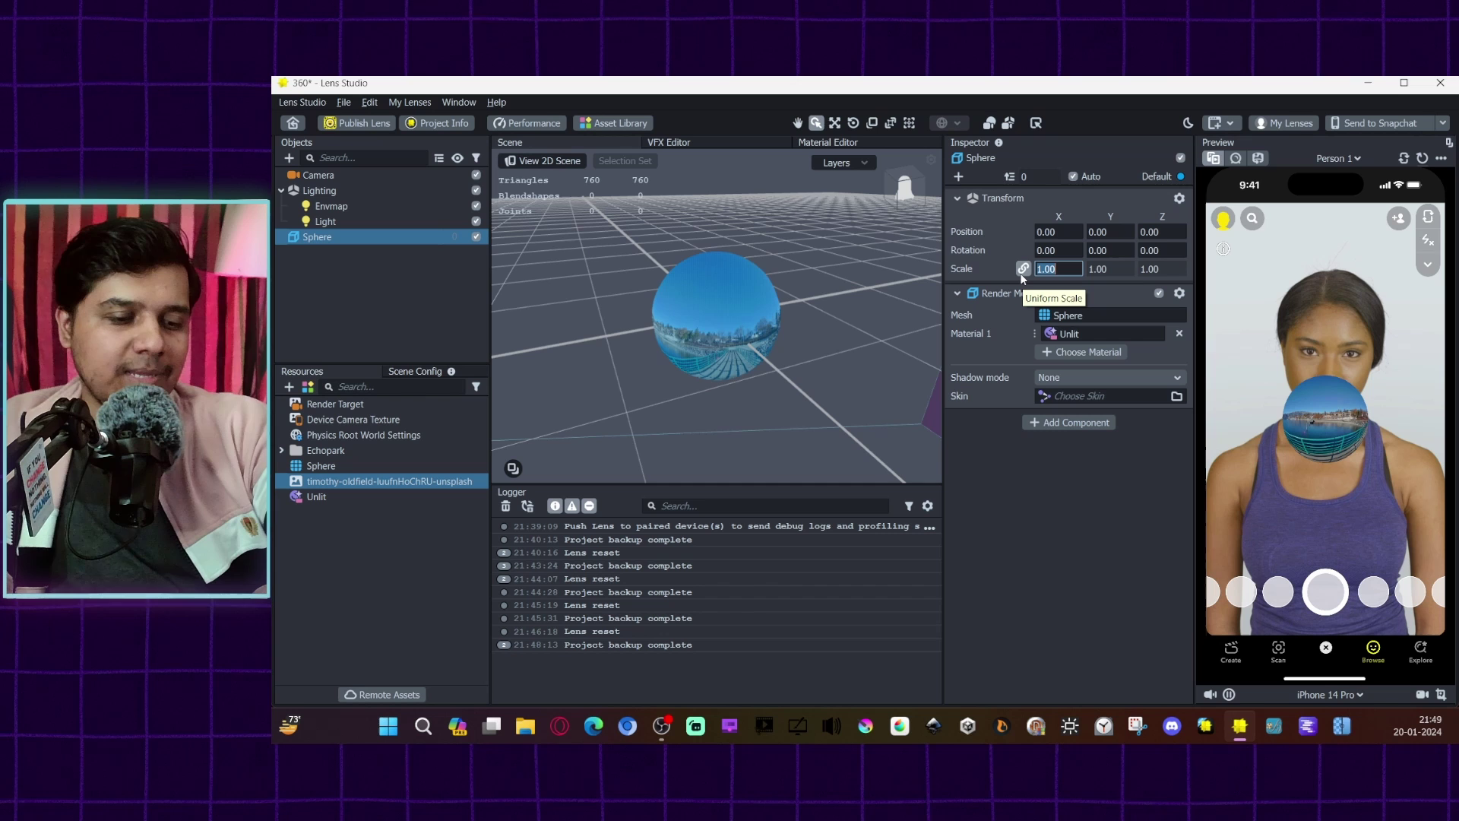
pyautogui.write('1')
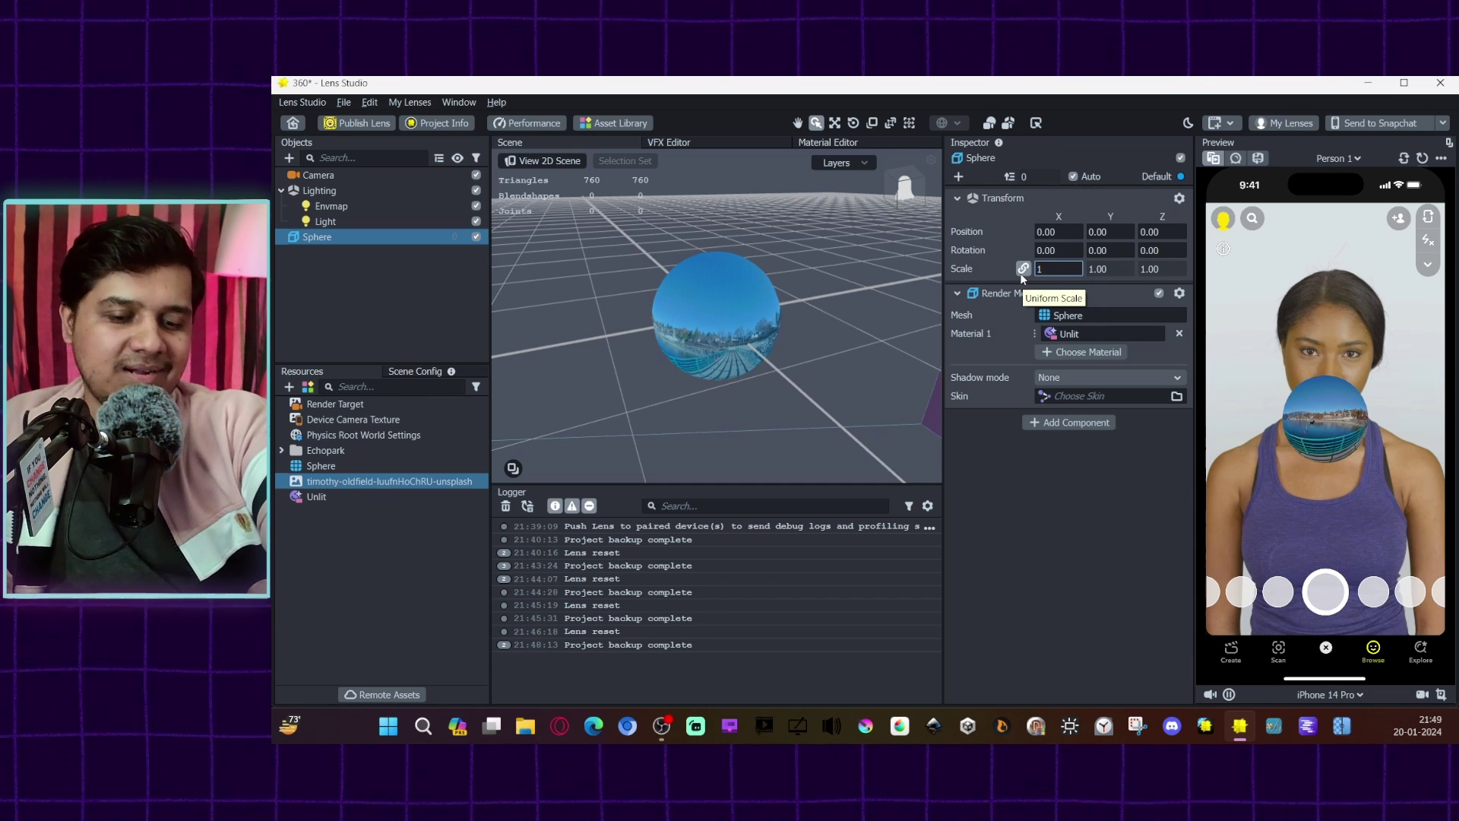
pyautogui.write('00')
pyautogui.press('Return')
pyautogui.press('f')
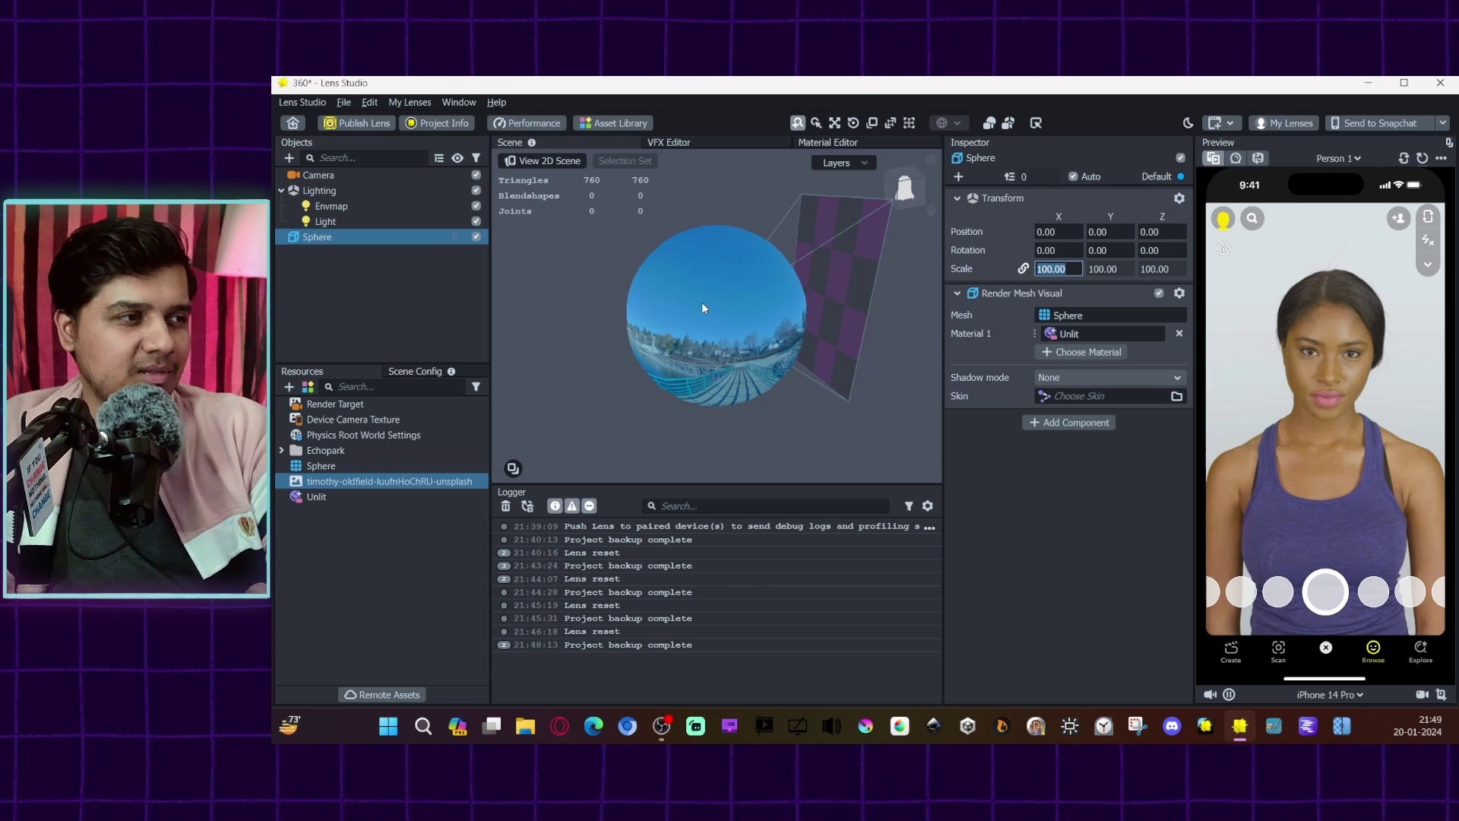
pyautogui.keyDown('alt'); pyautogui.moveTo(701, 302); pyautogui.dragTo(813, 308); pyautogui.keyUp('alt')
pyautogui.click(406, 520)
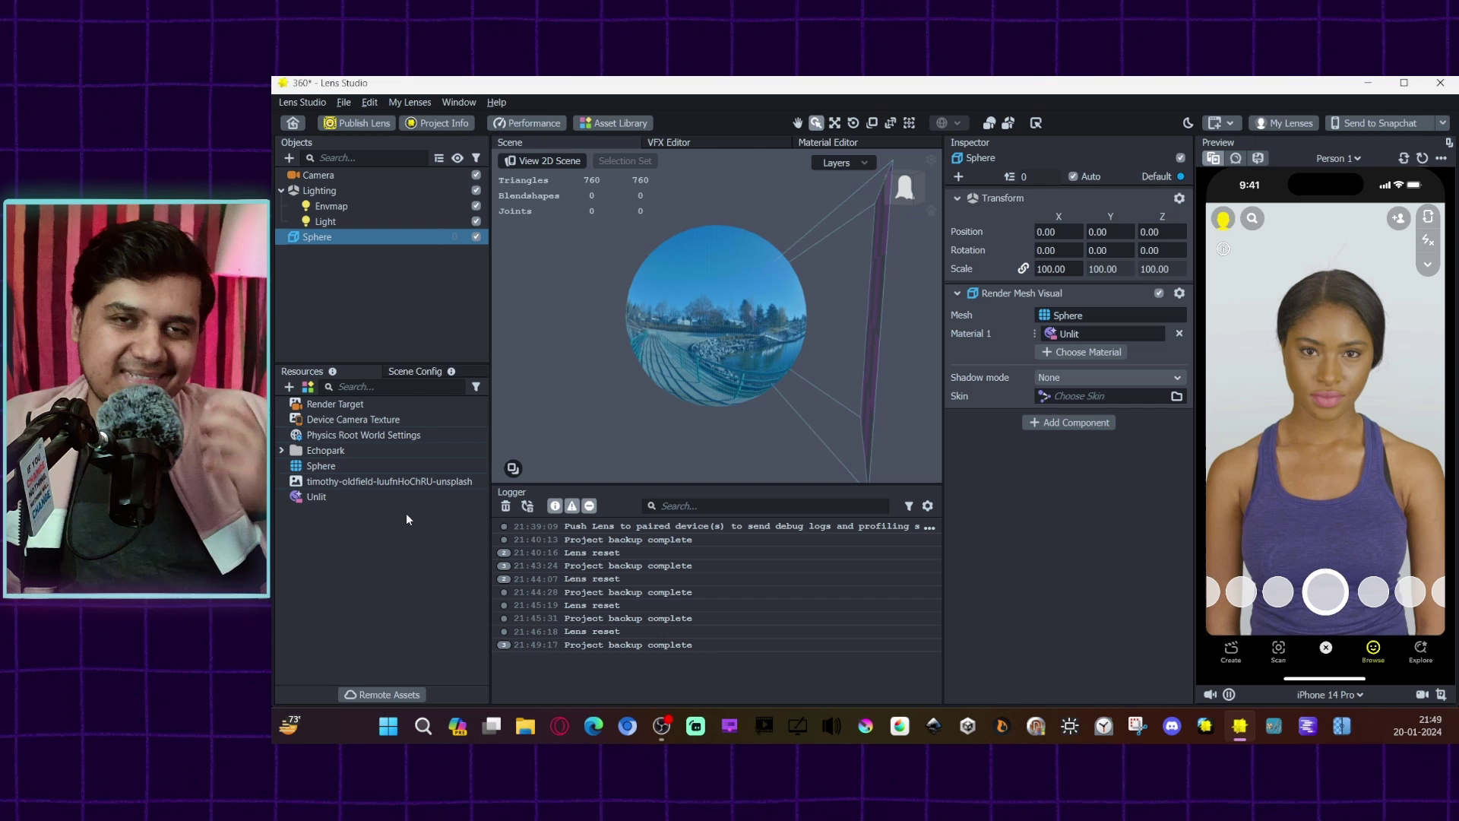
pyautogui.click(374, 500)
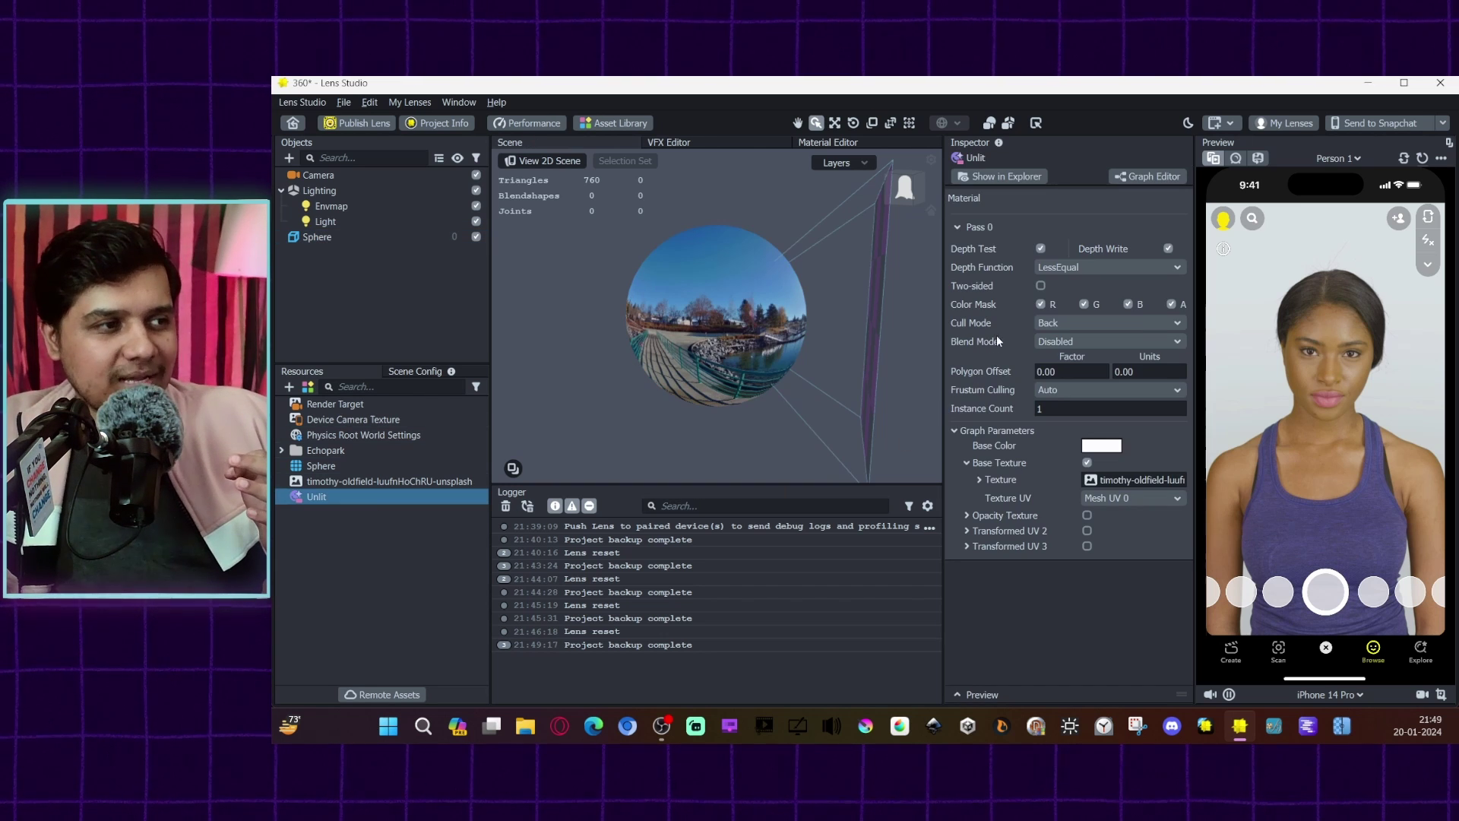
# - Set the Unlit material's Cull Mode to Front
pyautogui.click(1048, 323)
pyautogui.click(1047, 317)
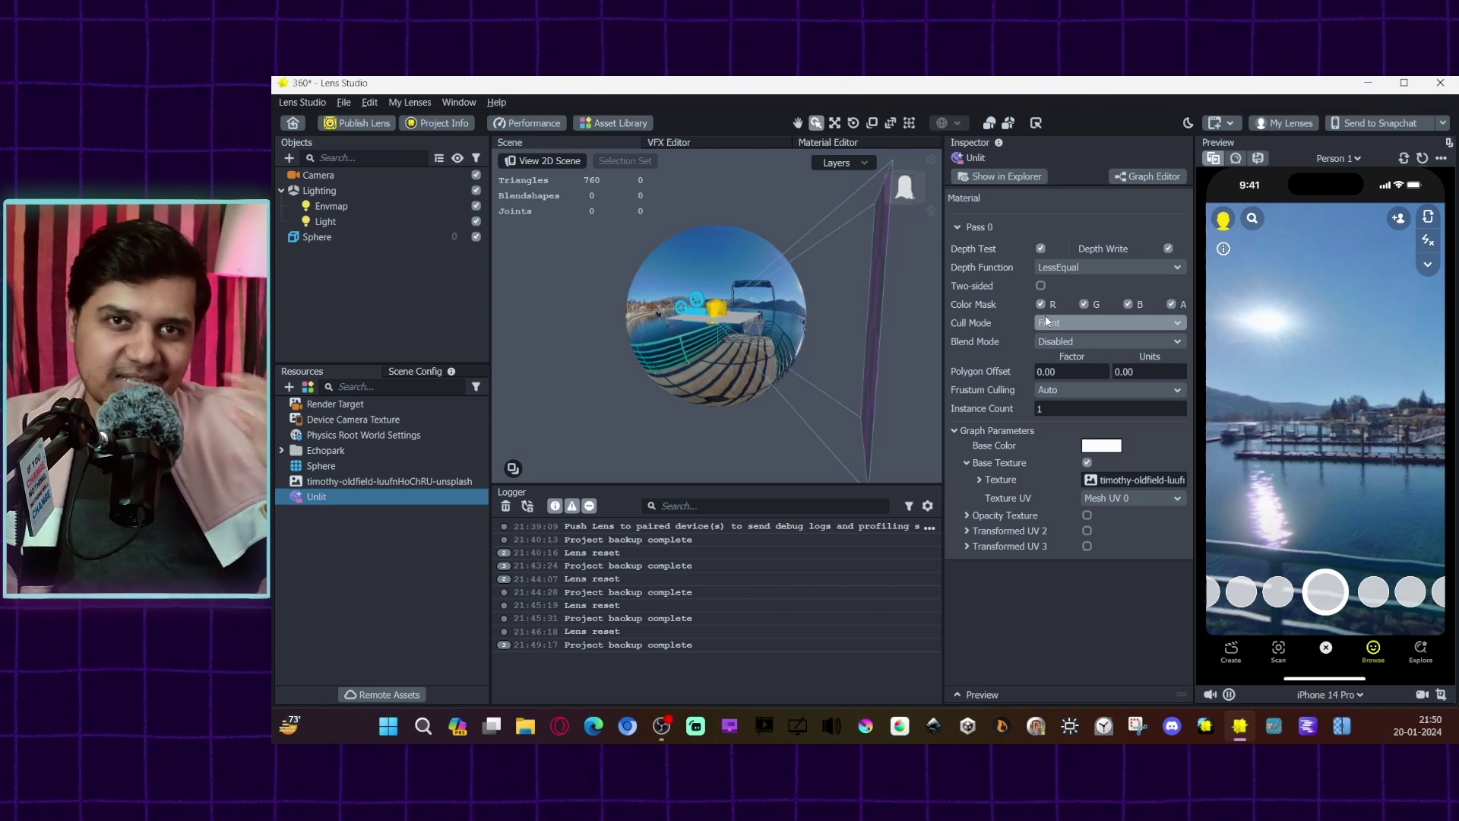
# - Add a Device Tracking component to the Camera, searching 'dev', with Tracking Mode set to Rotation
pyautogui.click(338, 177)
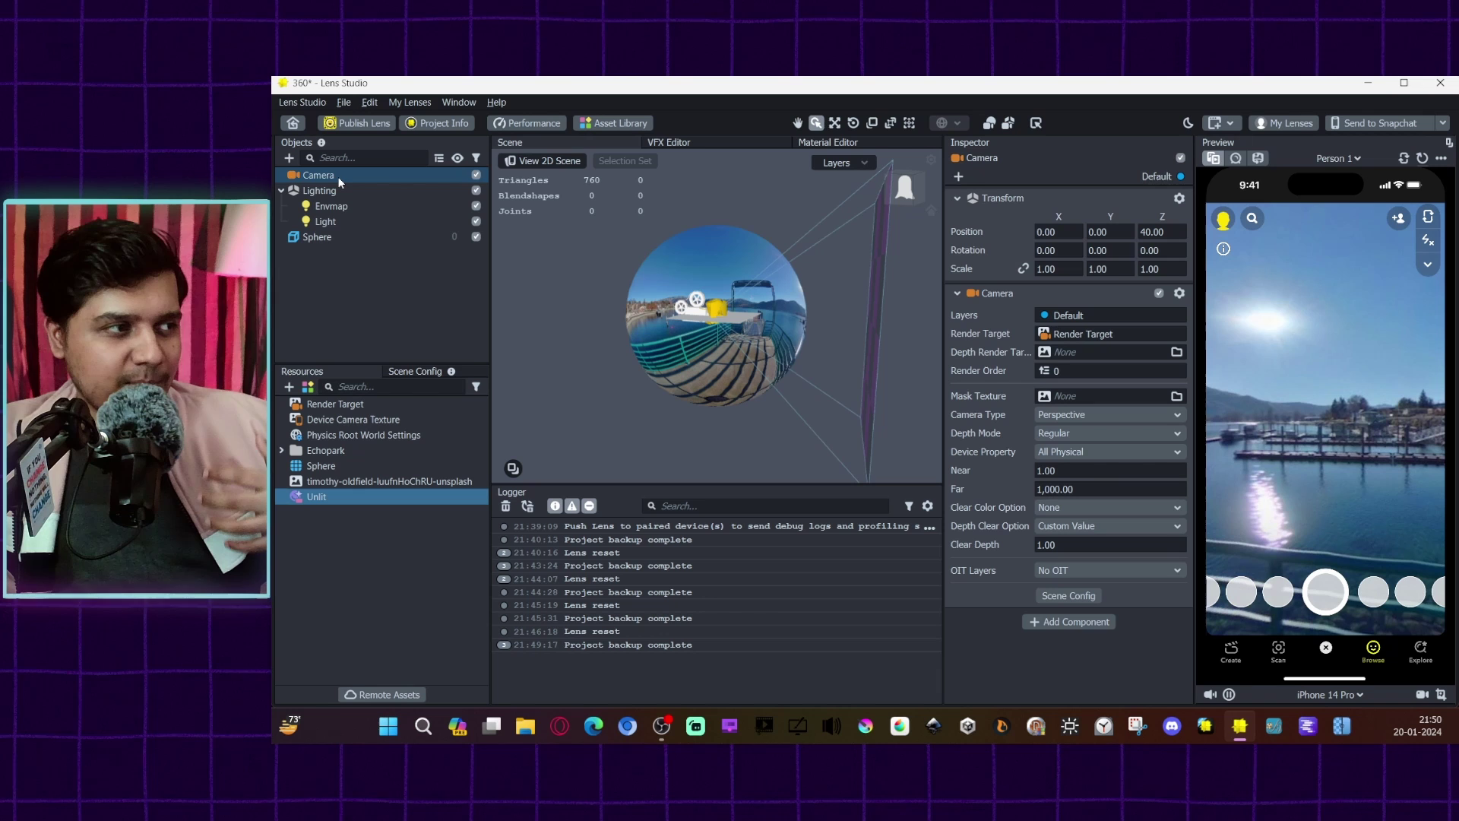
pyautogui.click(1066, 622)
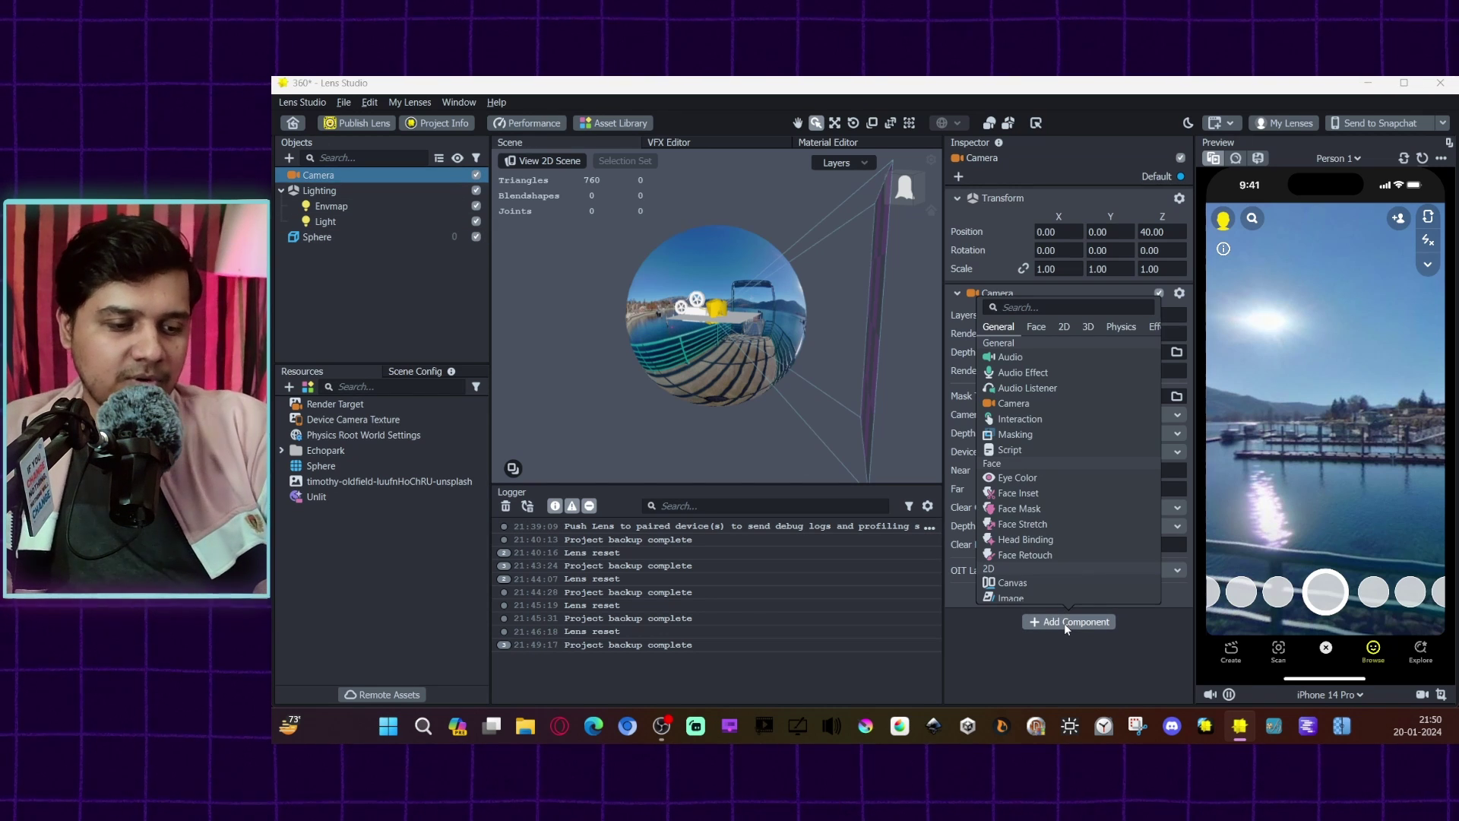
pyautogui.write('dev')
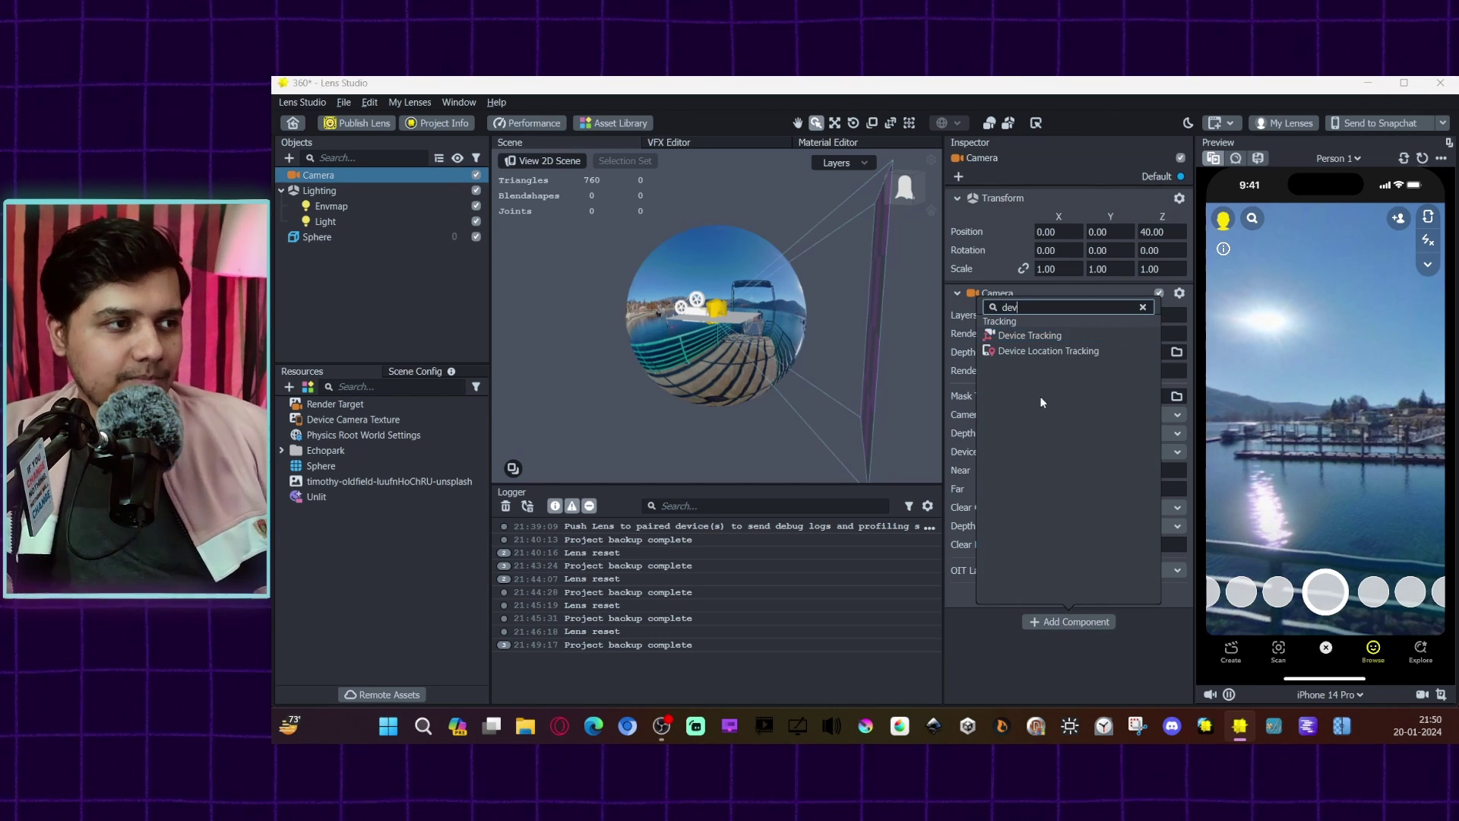
pyautogui.click(1044, 335)
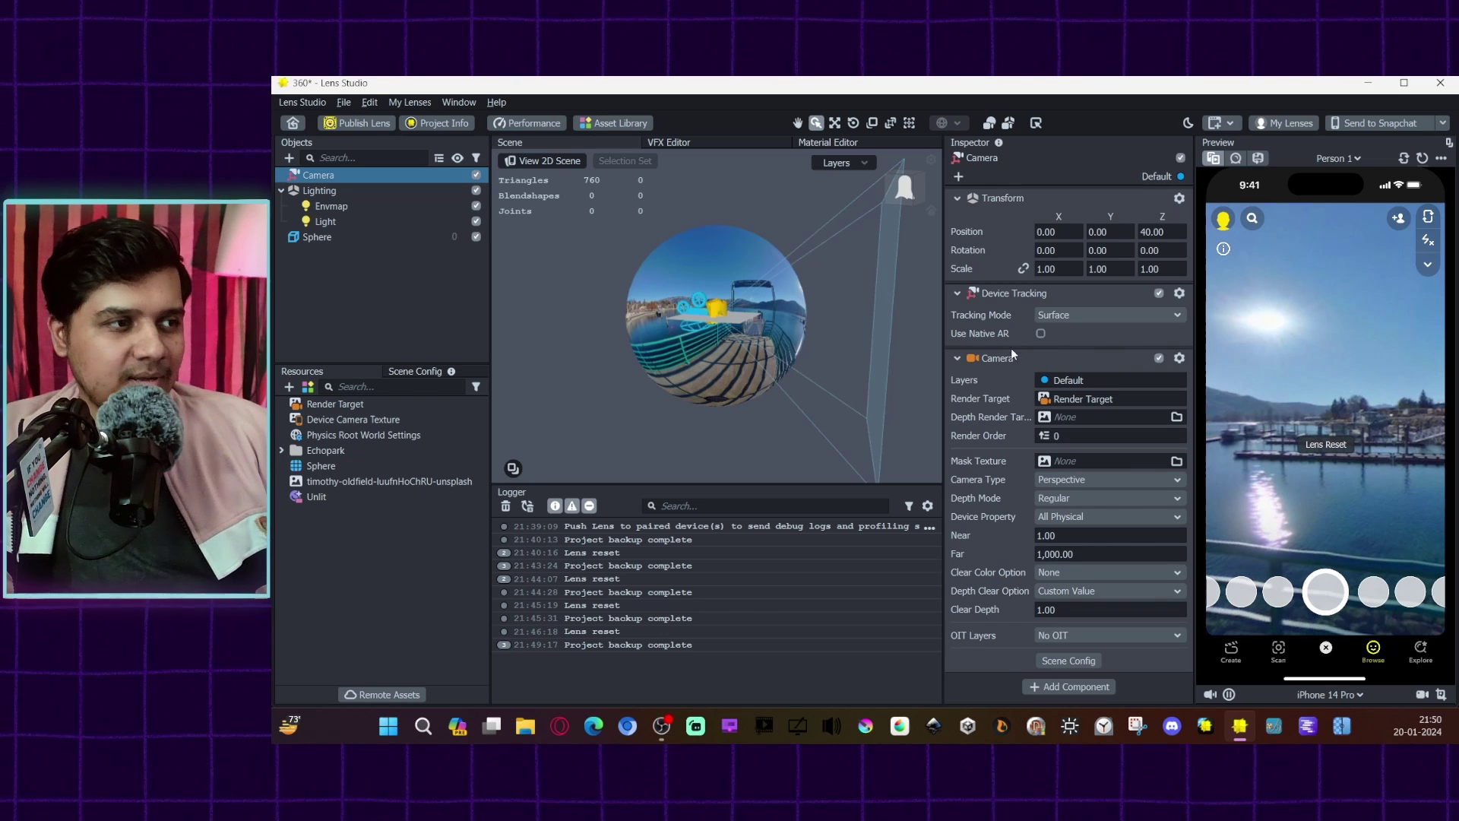
pyautogui.click(1049, 316)
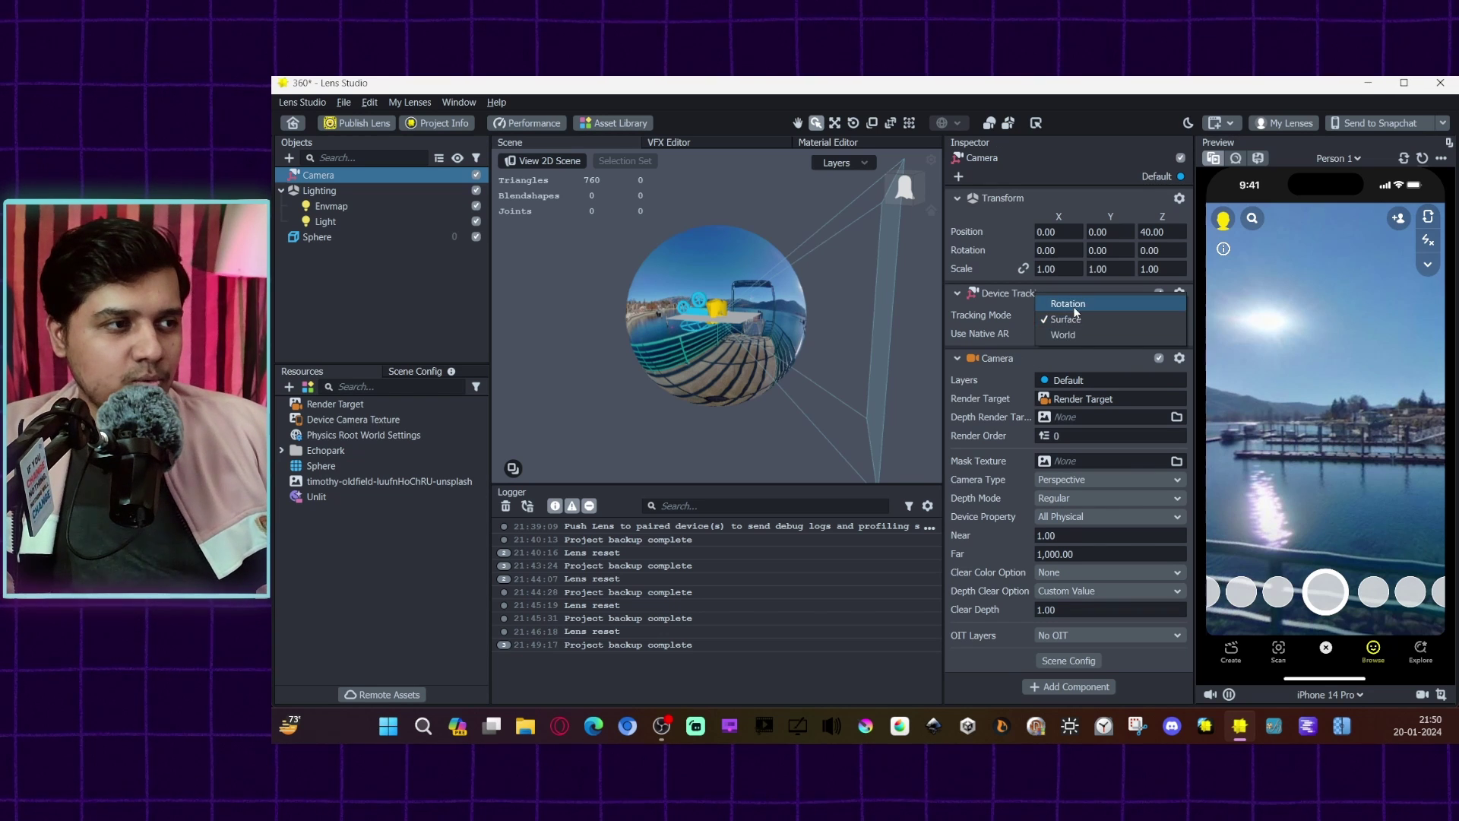
pyautogui.click(1076, 305)
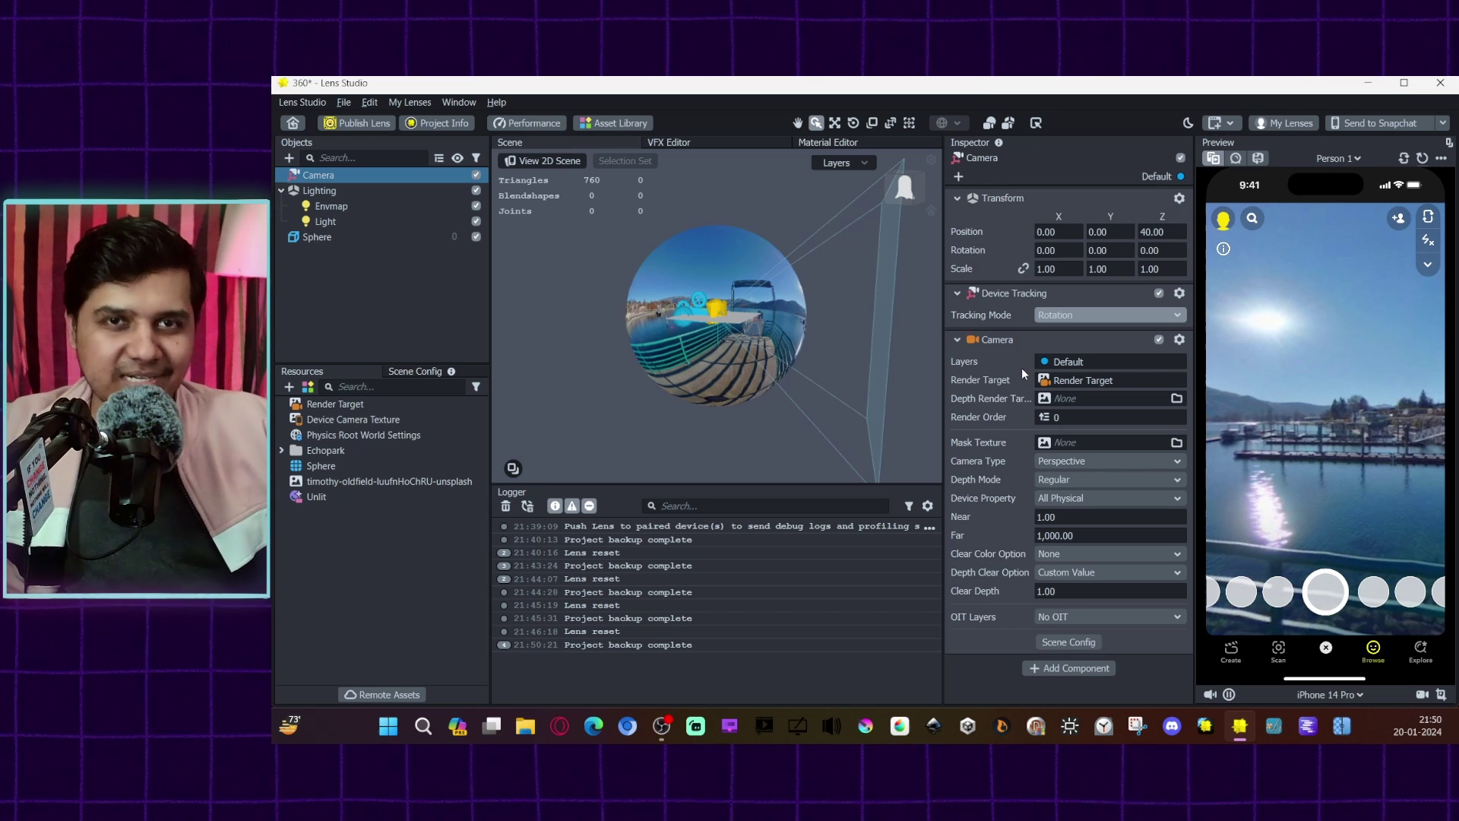
pyautogui.click(1259, 159)
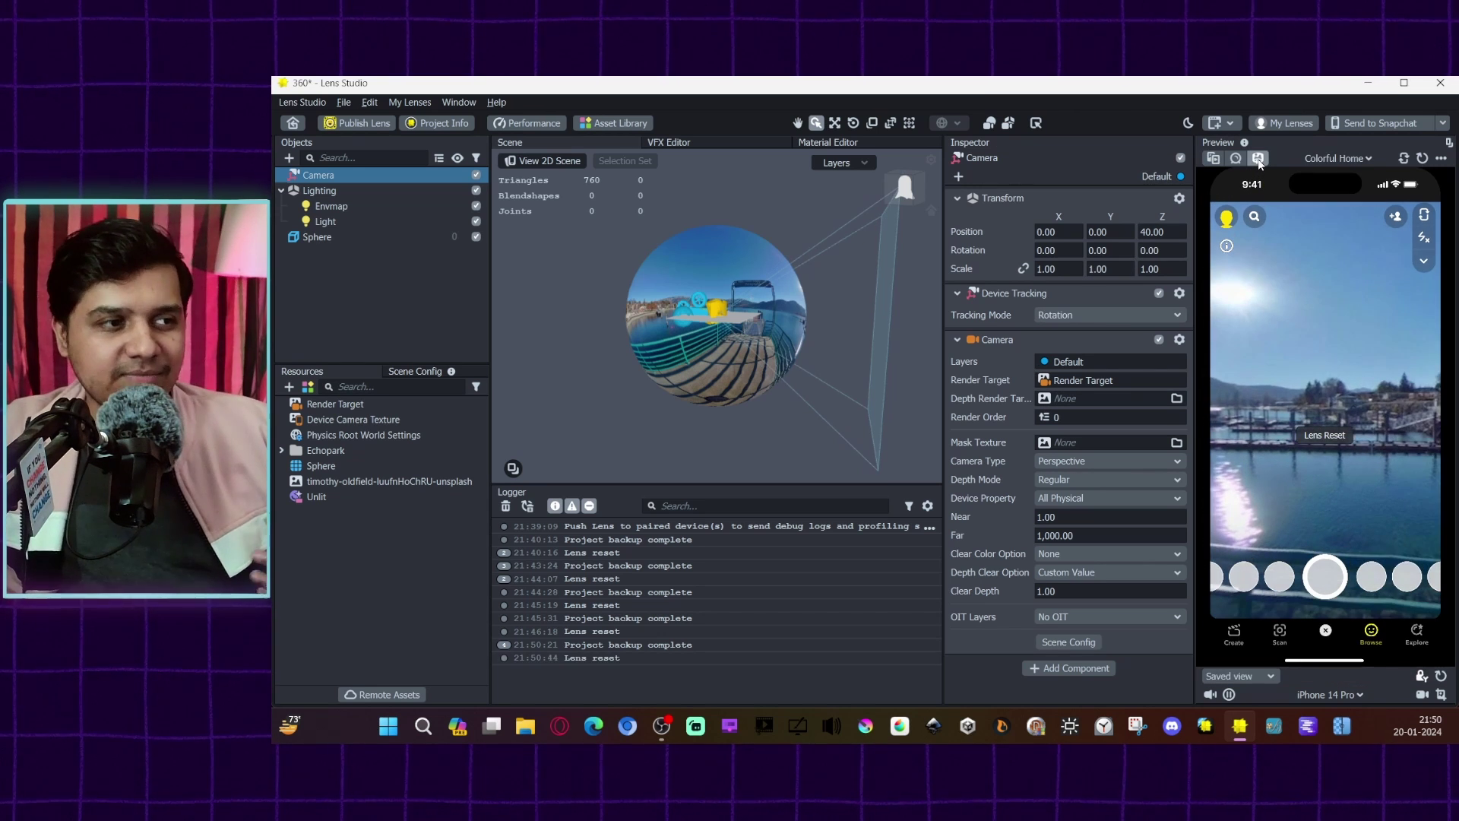
pyautogui.moveTo(1351, 345); pyautogui.dragTo(1253, 350)
pyautogui.moveTo(1266, 351); pyautogui.dragTo(1288, 354)
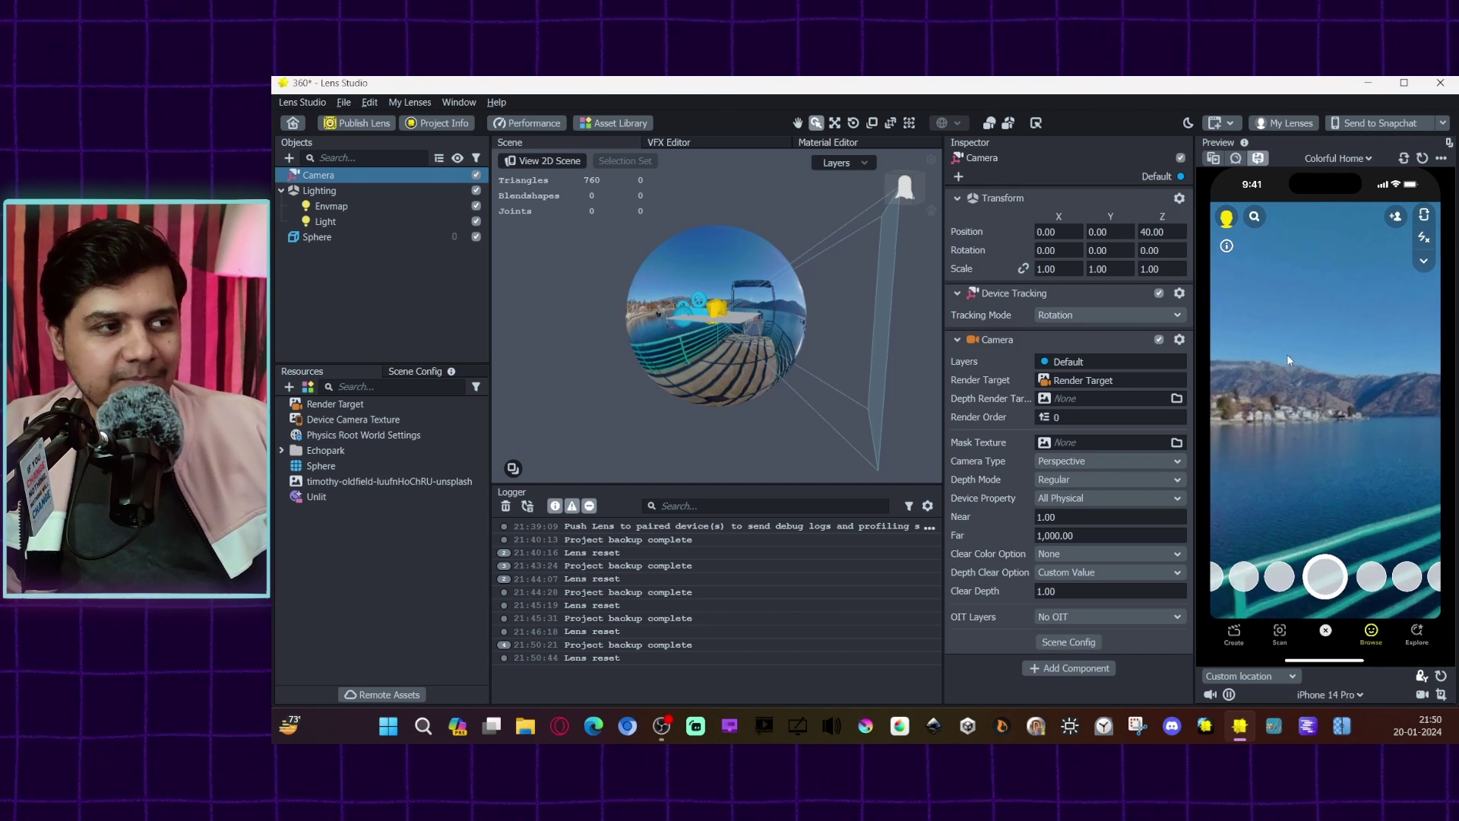
pyautogui.click(1161, 292)
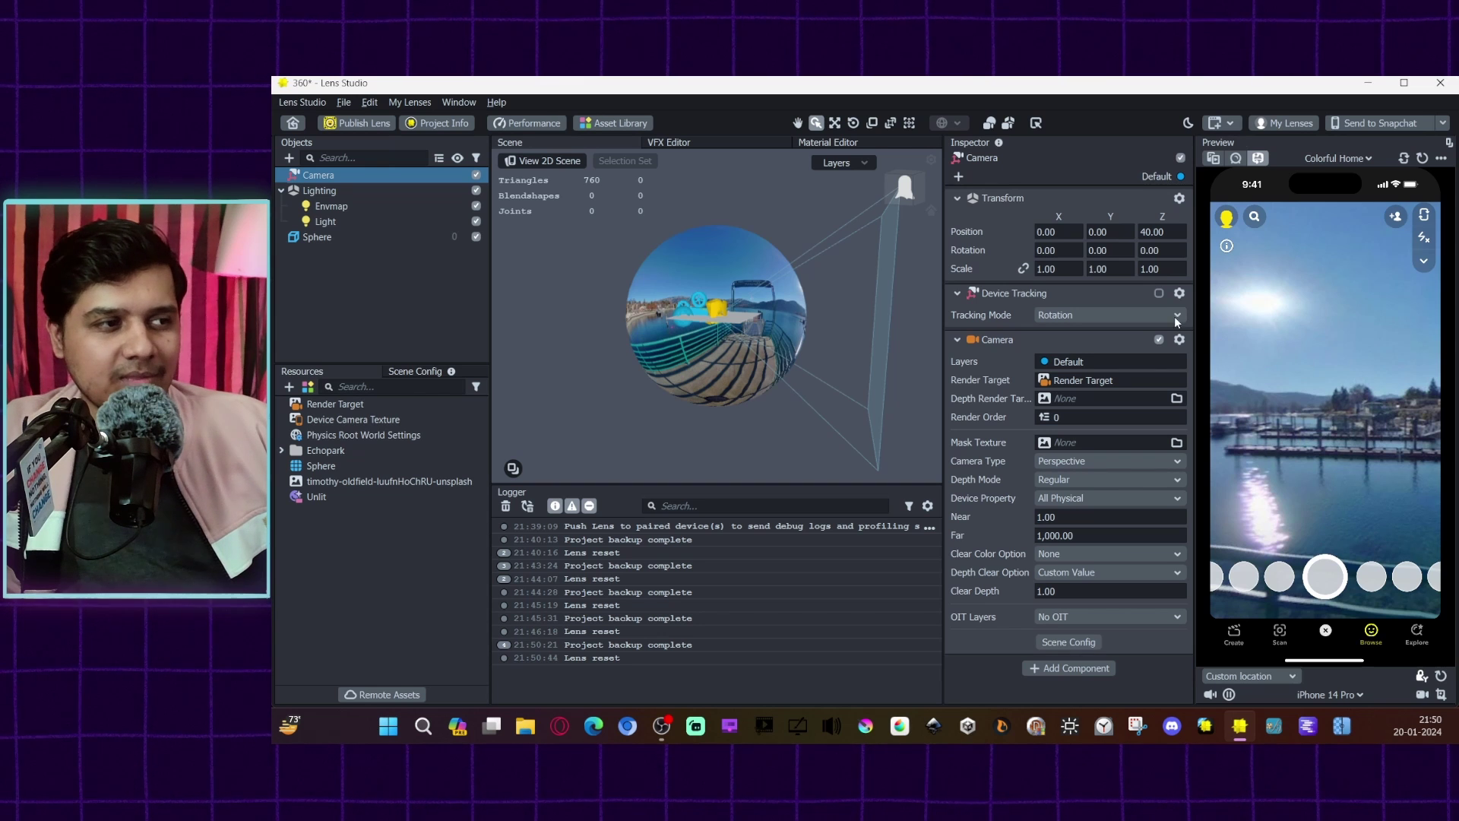
pyautogui.click(1159, 293)
pyautogui.moveTo(1284, 374); pyautogui.dragTo(1323, 297)
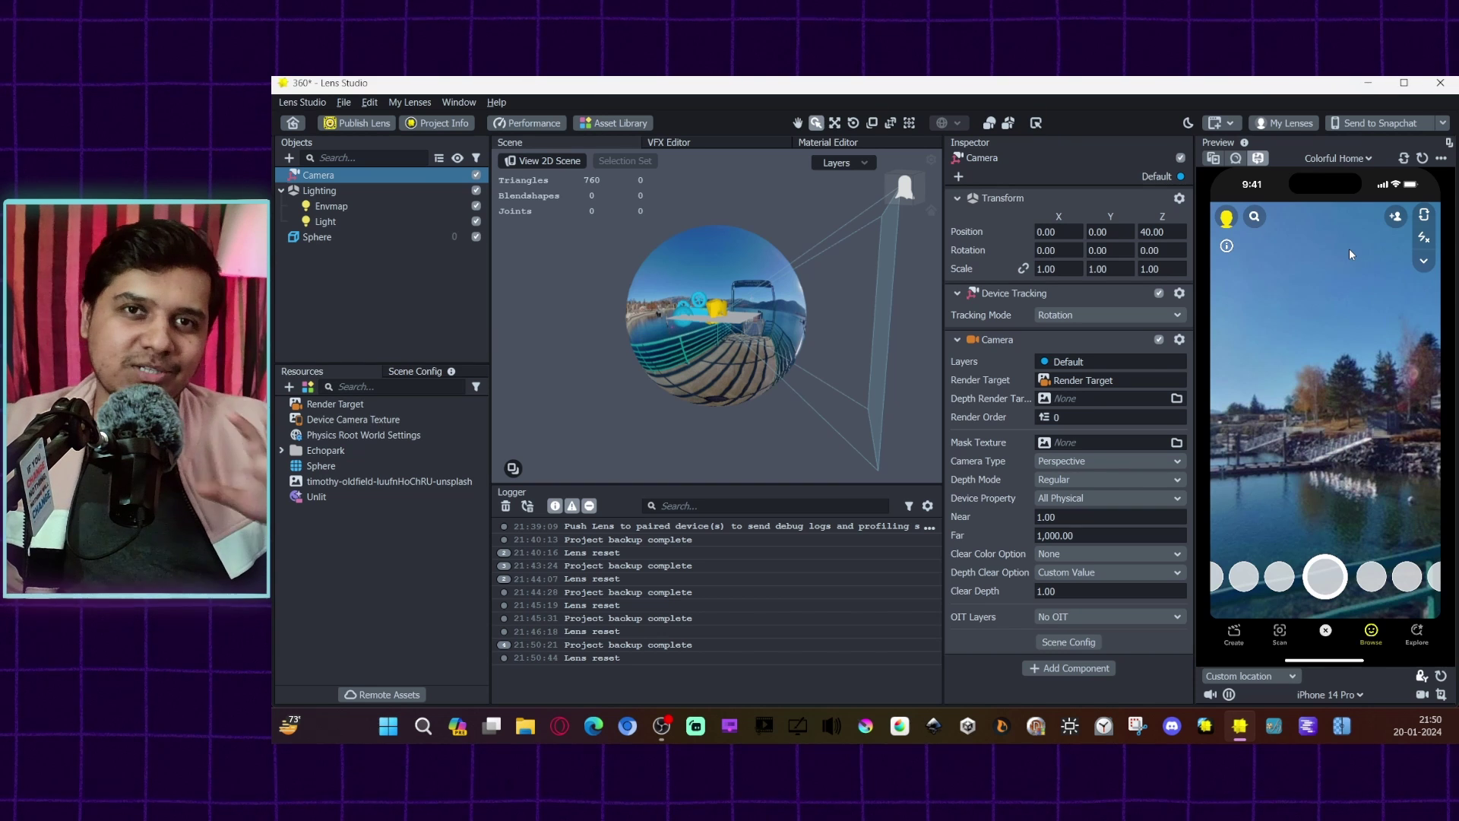
pyautogui.click(1213, 157)
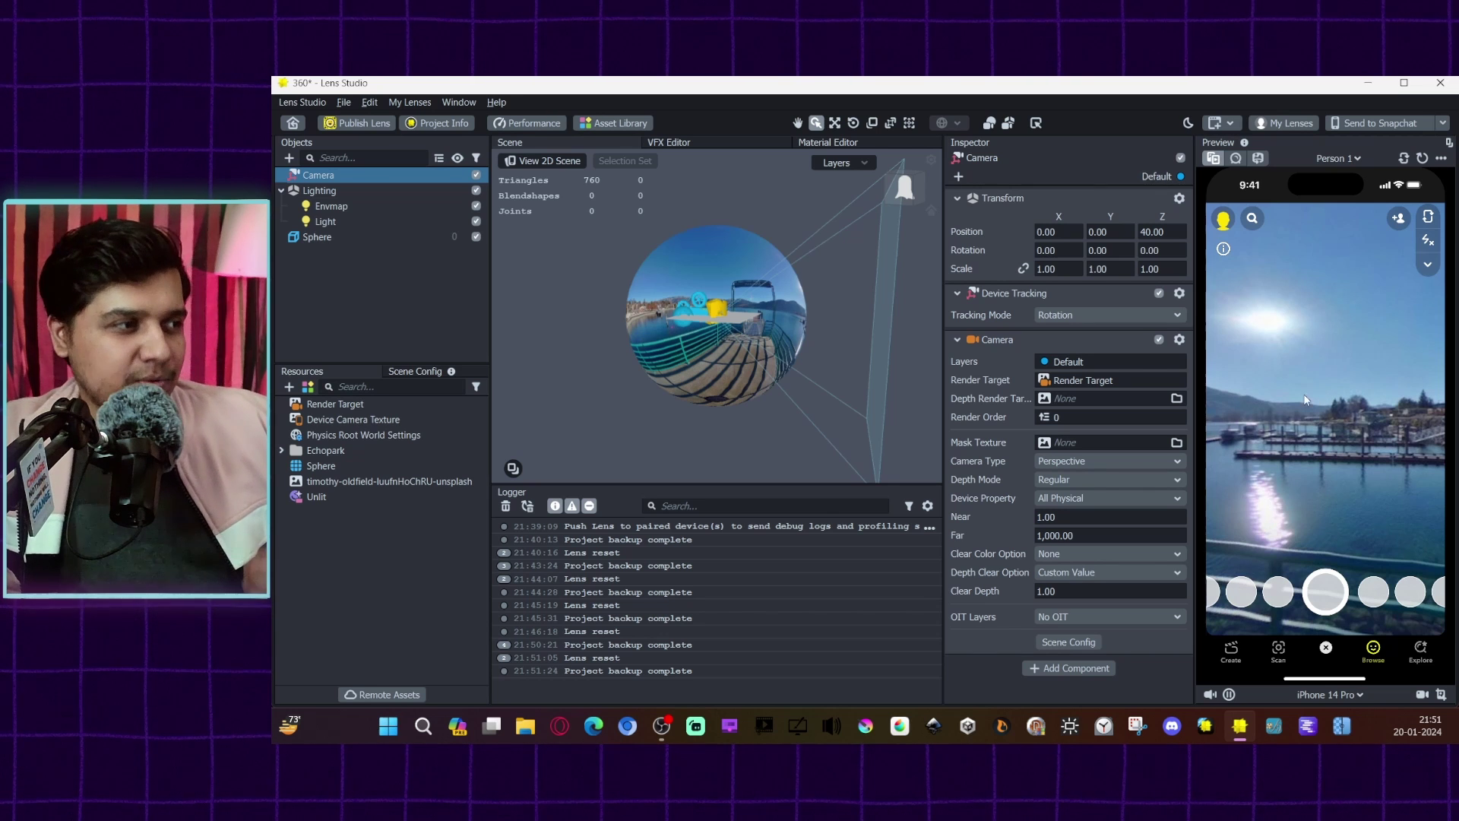
# - Add a Portrait Background Segmentation texture and drag it into the Camera's Mask Texture
pyautogui.click(288, 388)
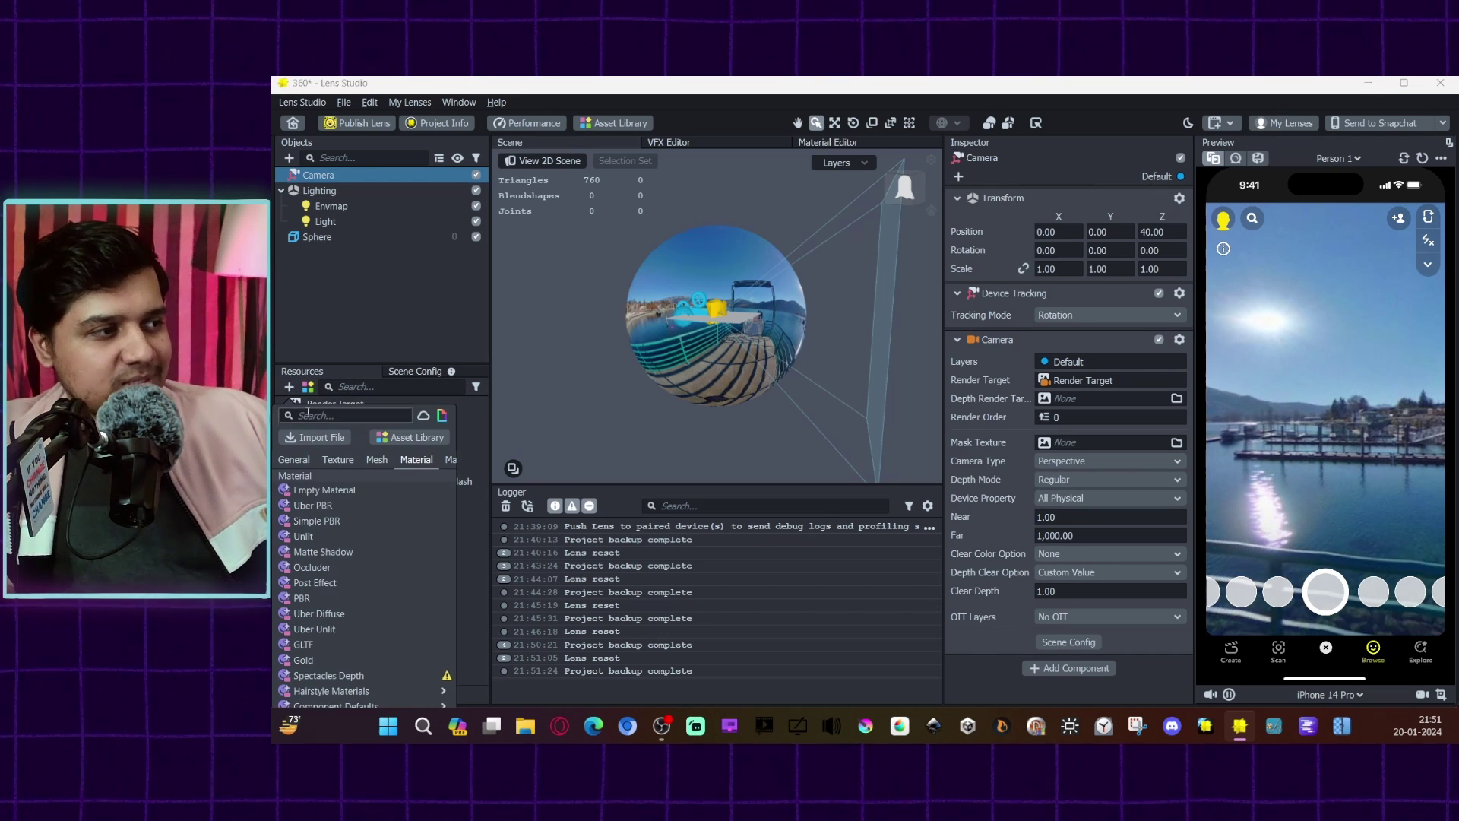
pyautogui.click(338, 460)
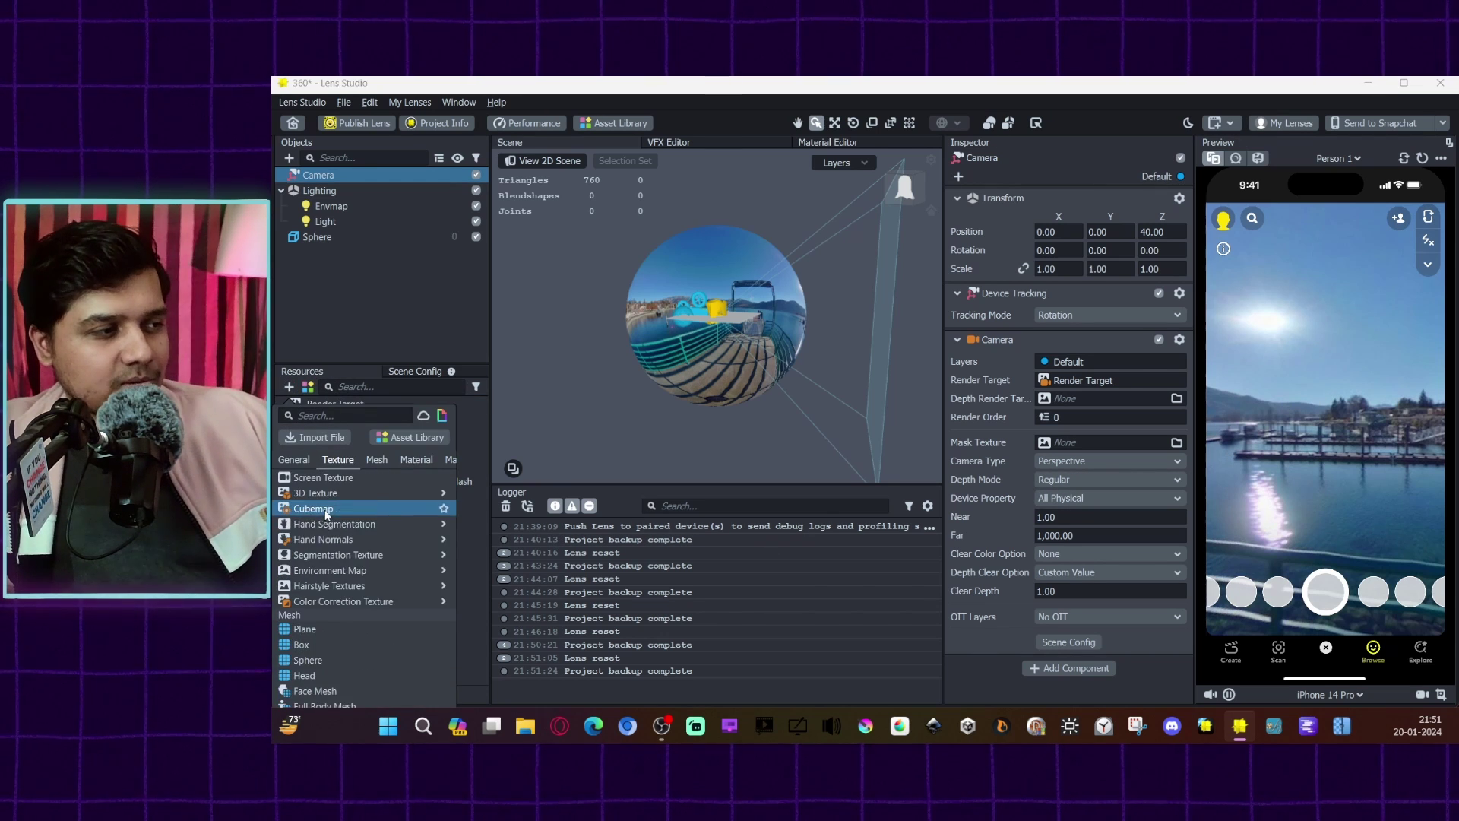
pyautogui.scroll(-3, 445, 549)
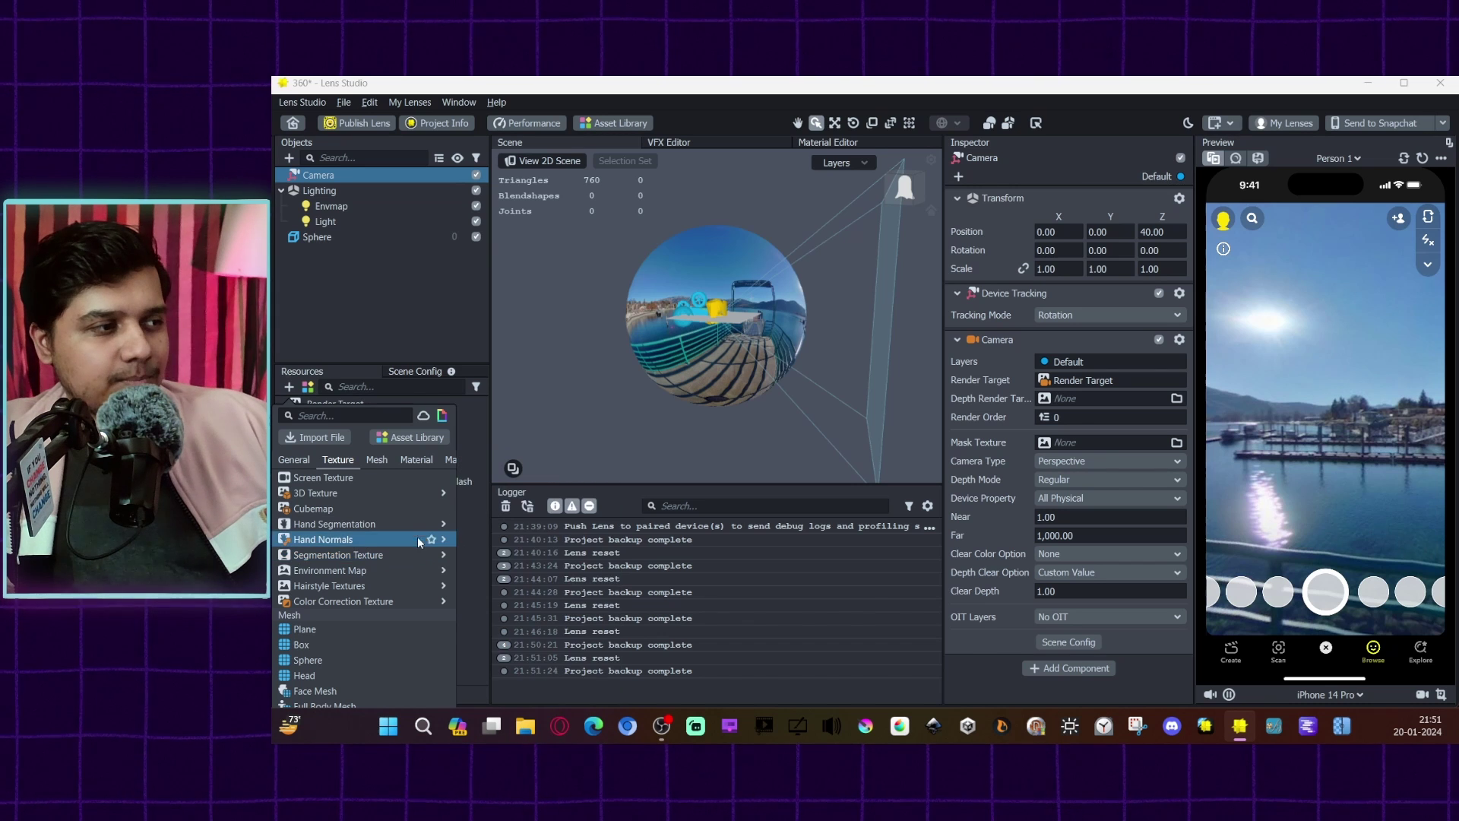
pyautogui.moveTo(425, 555)
pyautogui.click(518, 466)
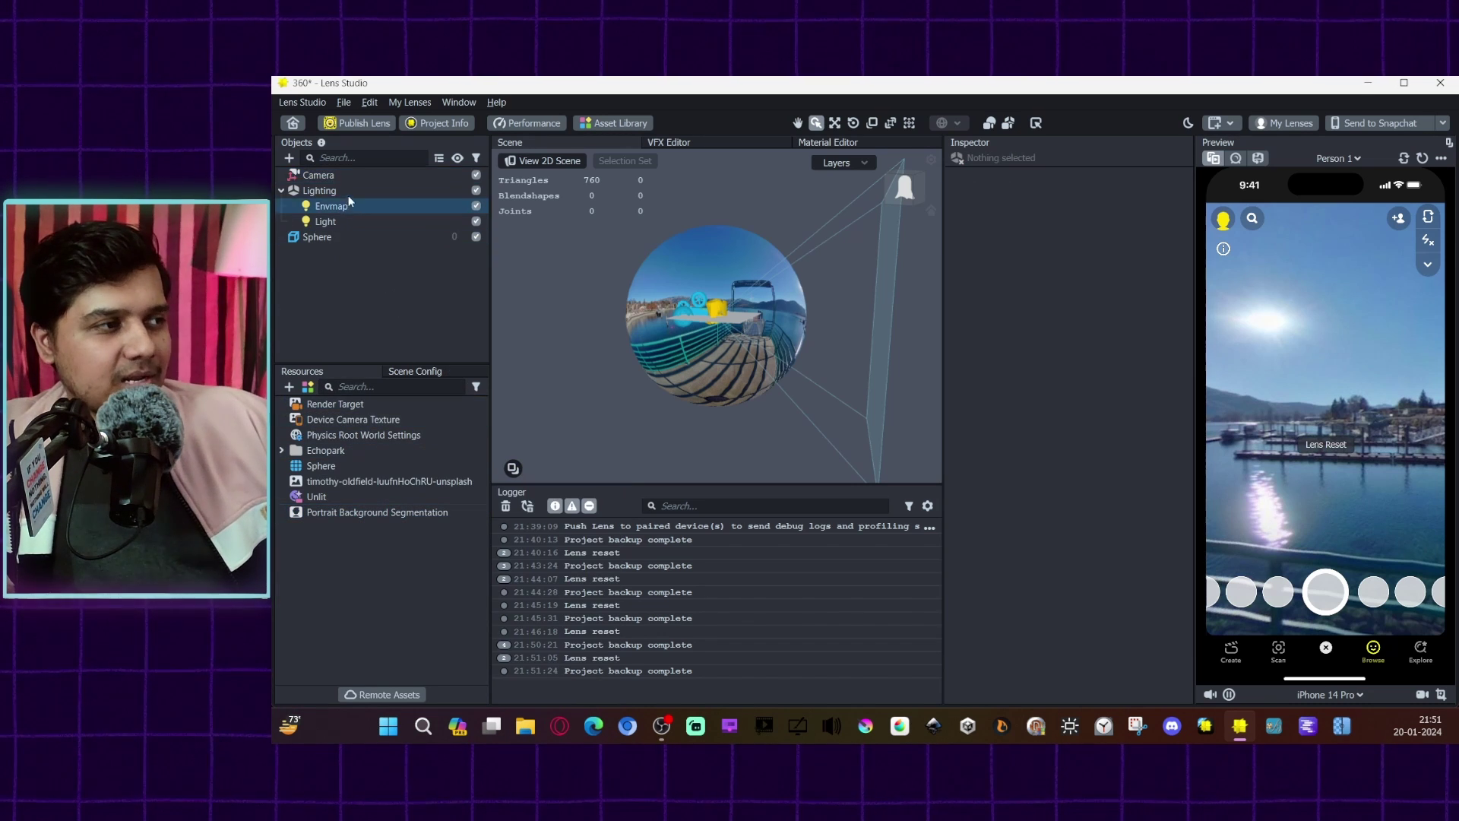
pyautogui.click(319, 176)
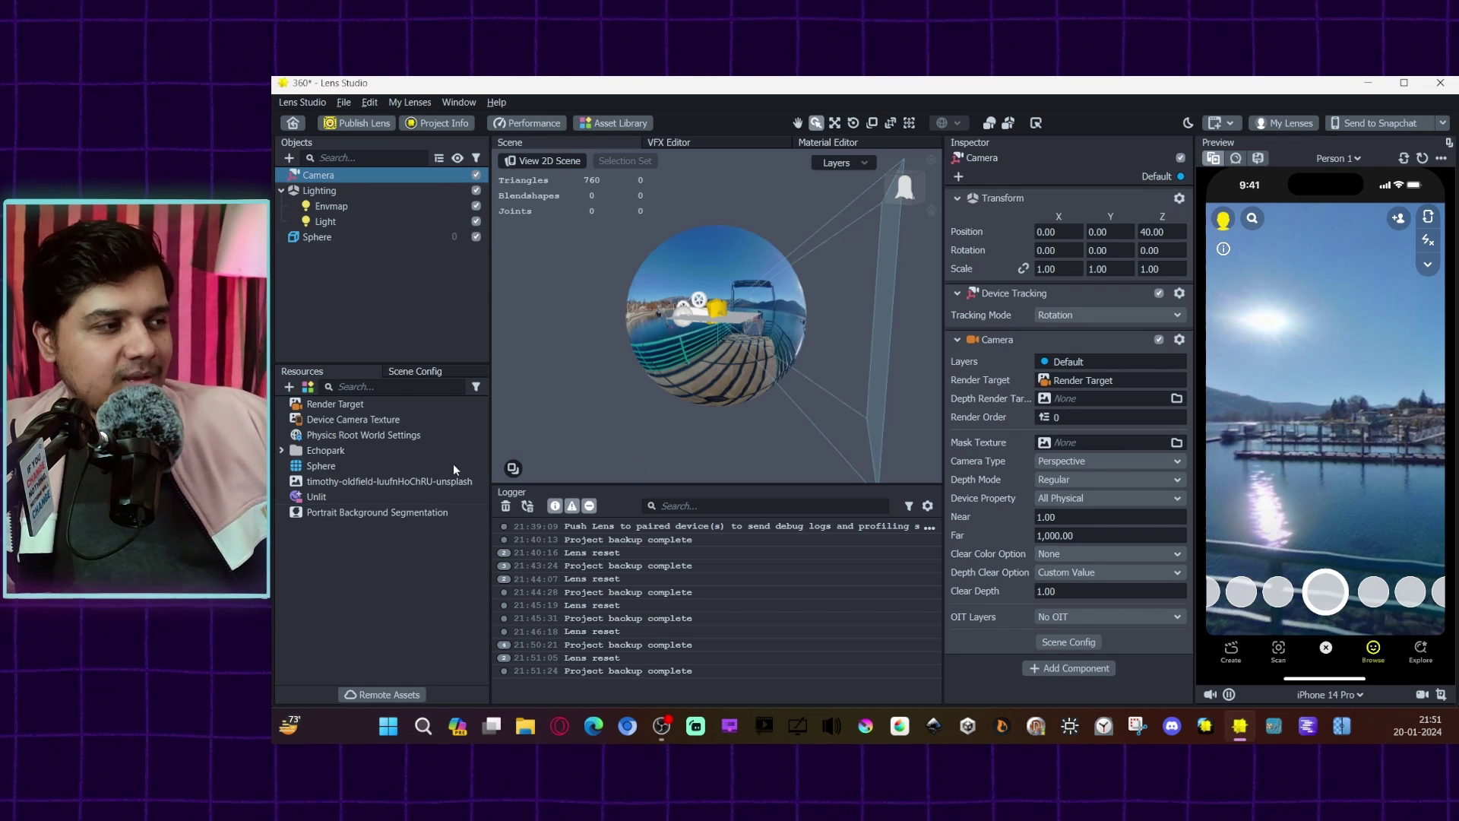
pyautogui.moveTo(358, 514); pyautogui.dragTo(1080, 445)
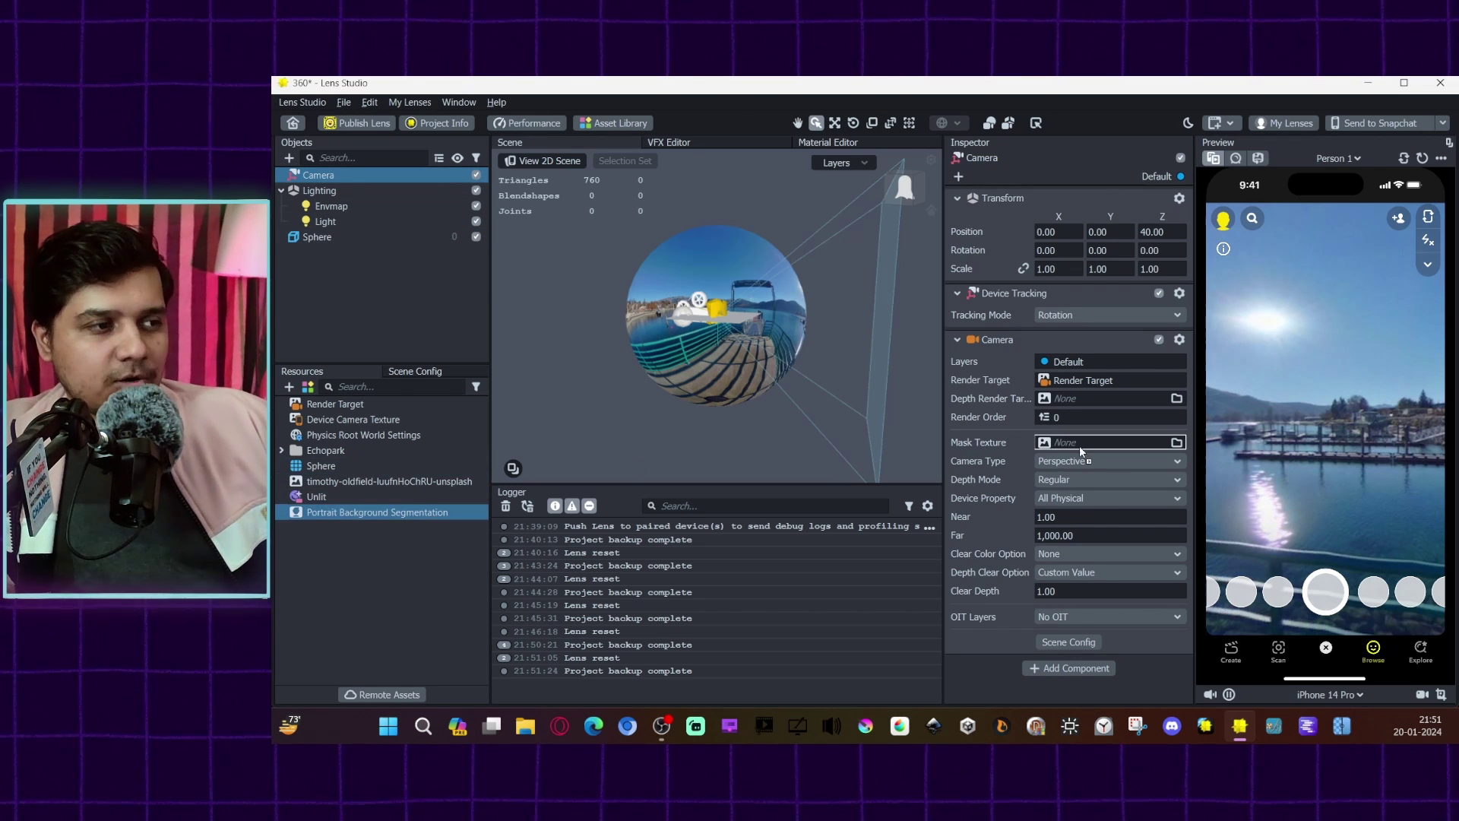